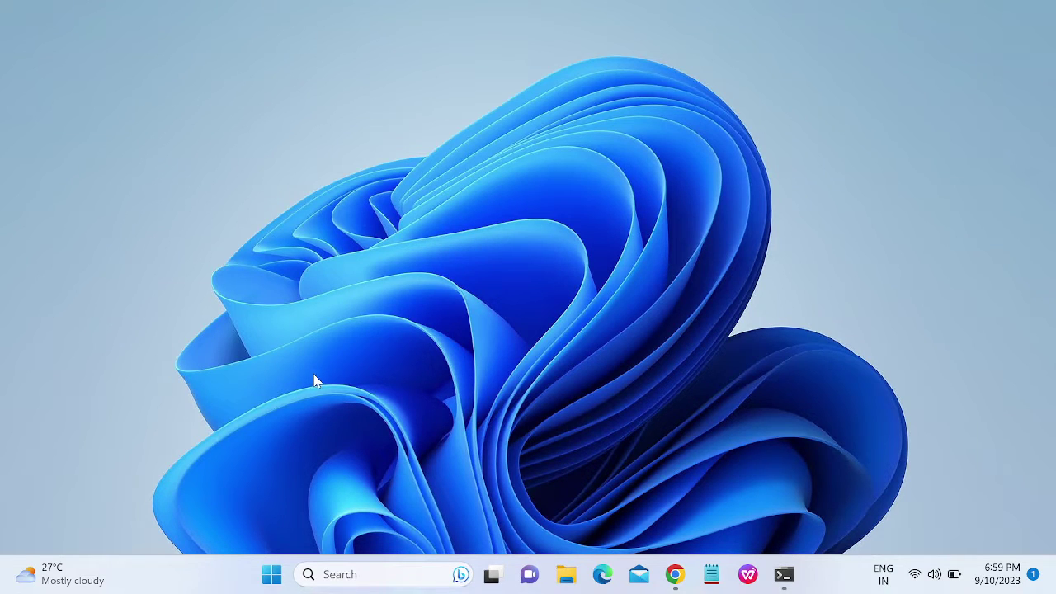
- Launch Google Chrome from a system search and maximize its window
left_click(336, 575)
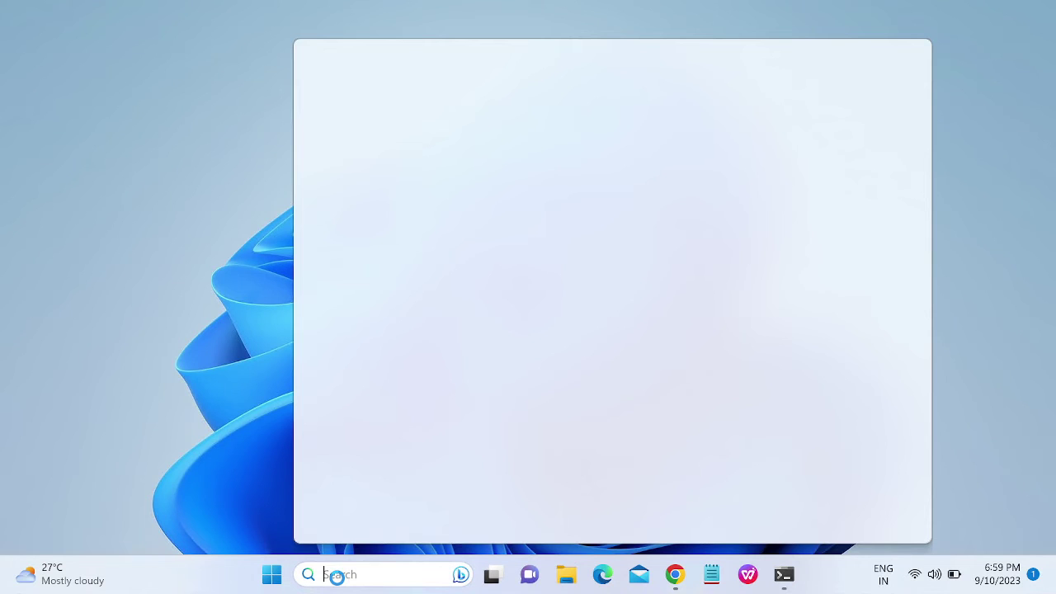
type("goo")
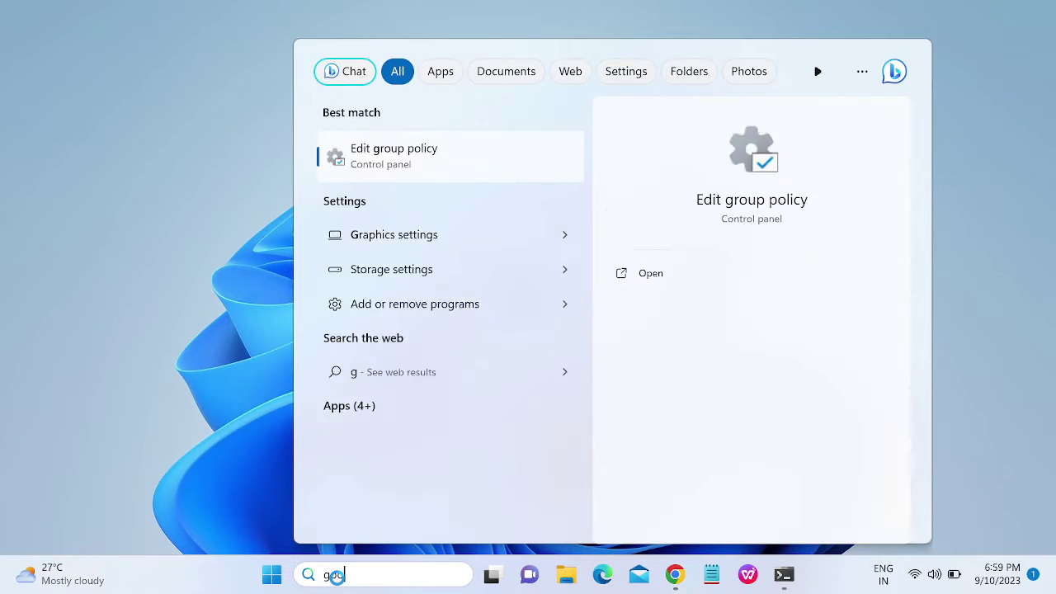
type("g")
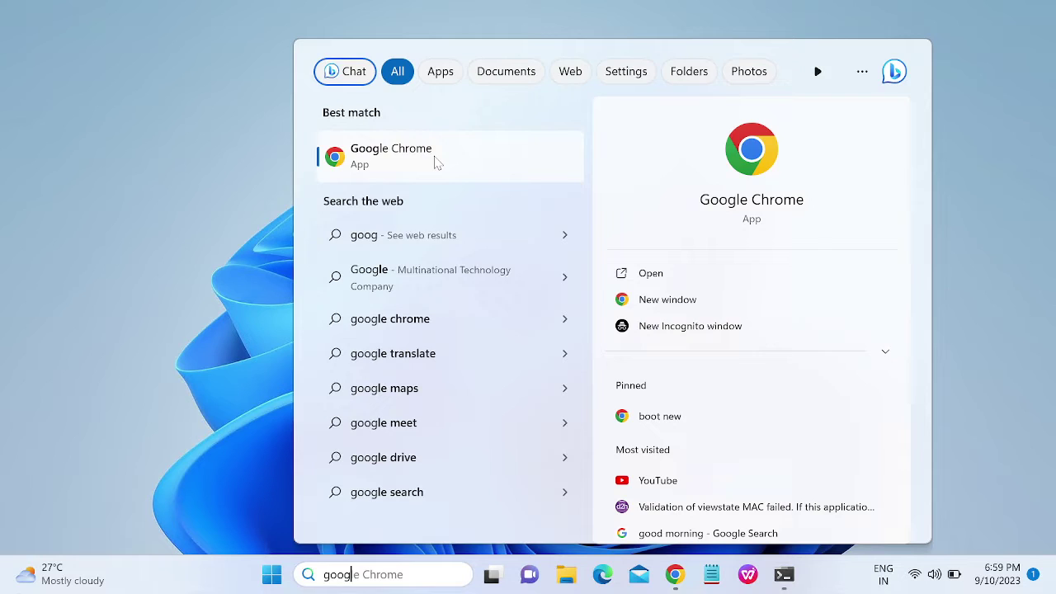
left_click(434, 157)
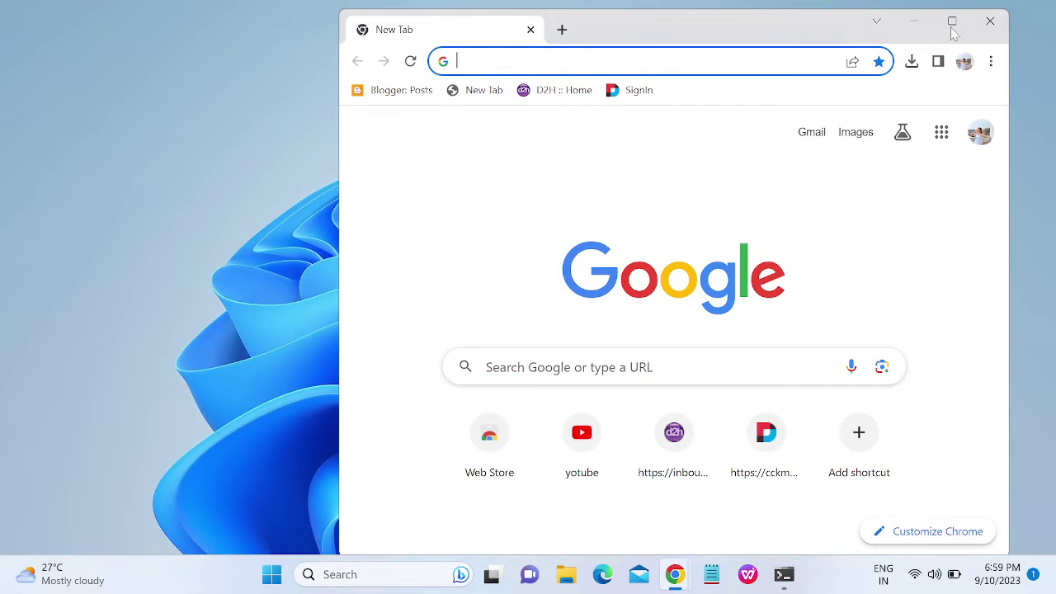
left_click(952, 20)
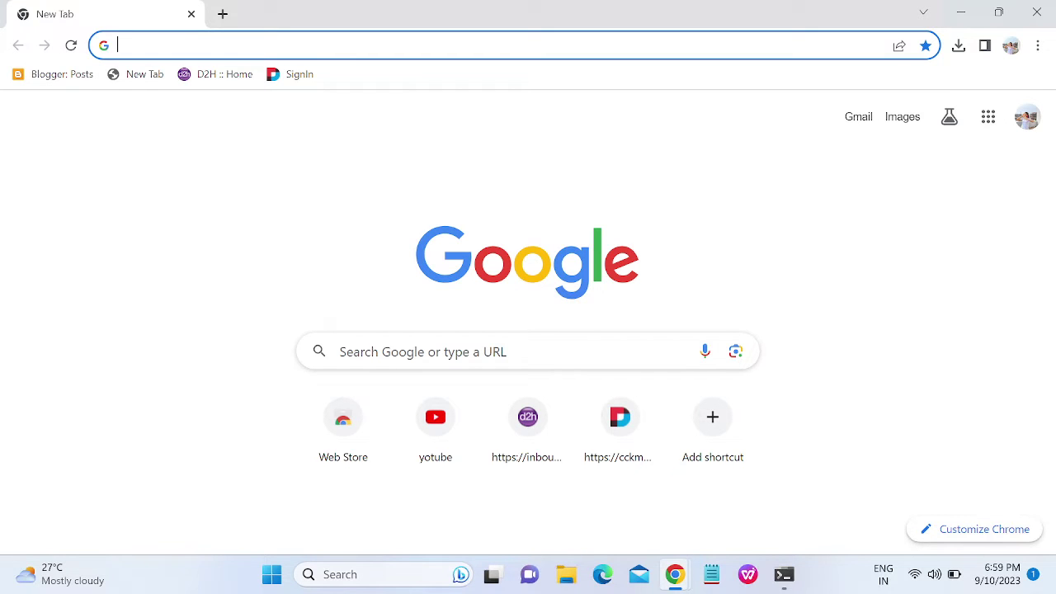
- Search Google for "rammap"
type("ram ")
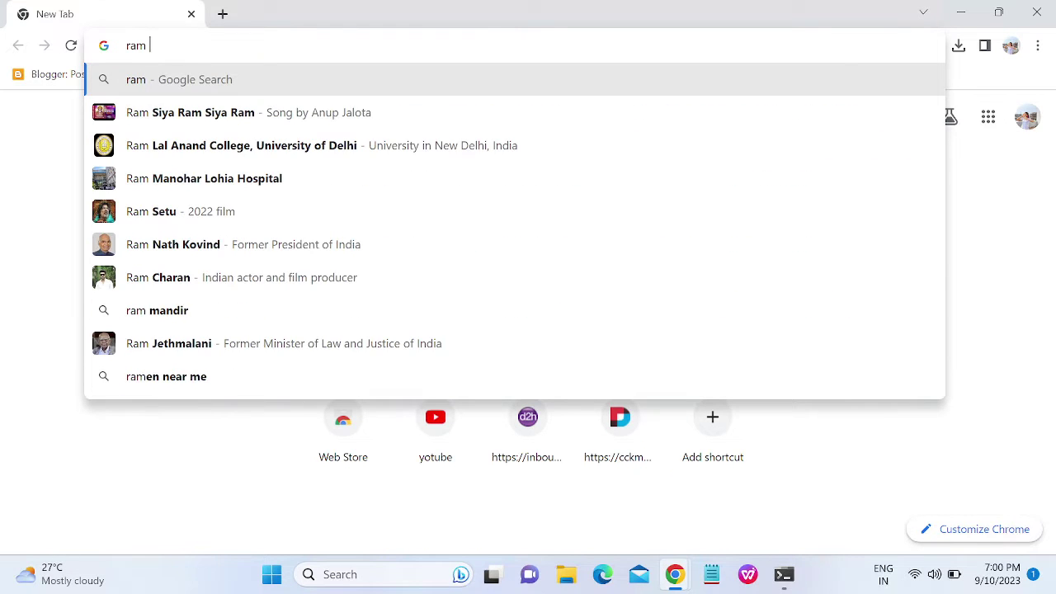
type("map")
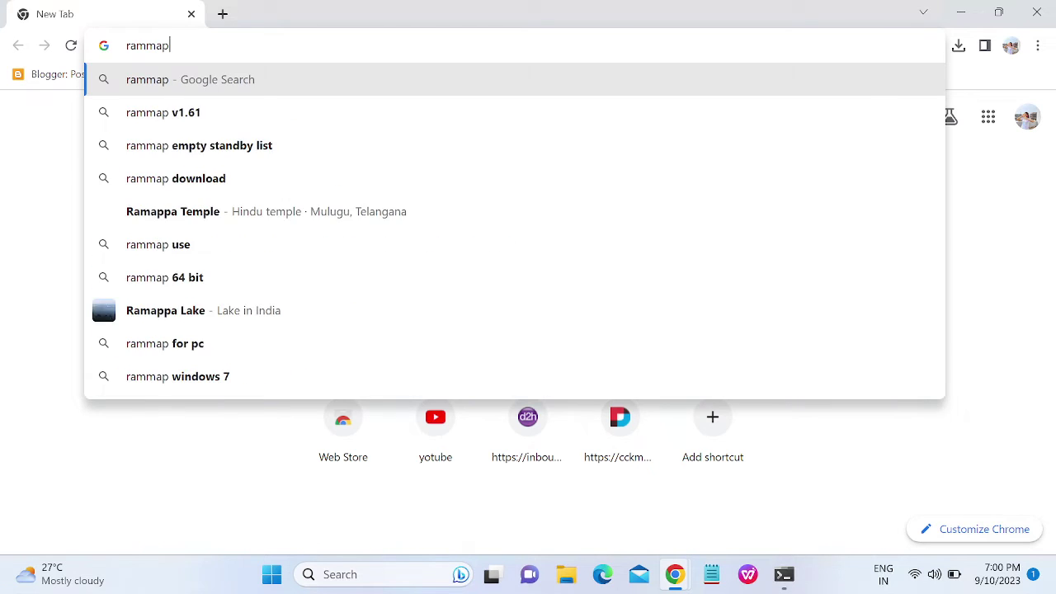
key("Return")
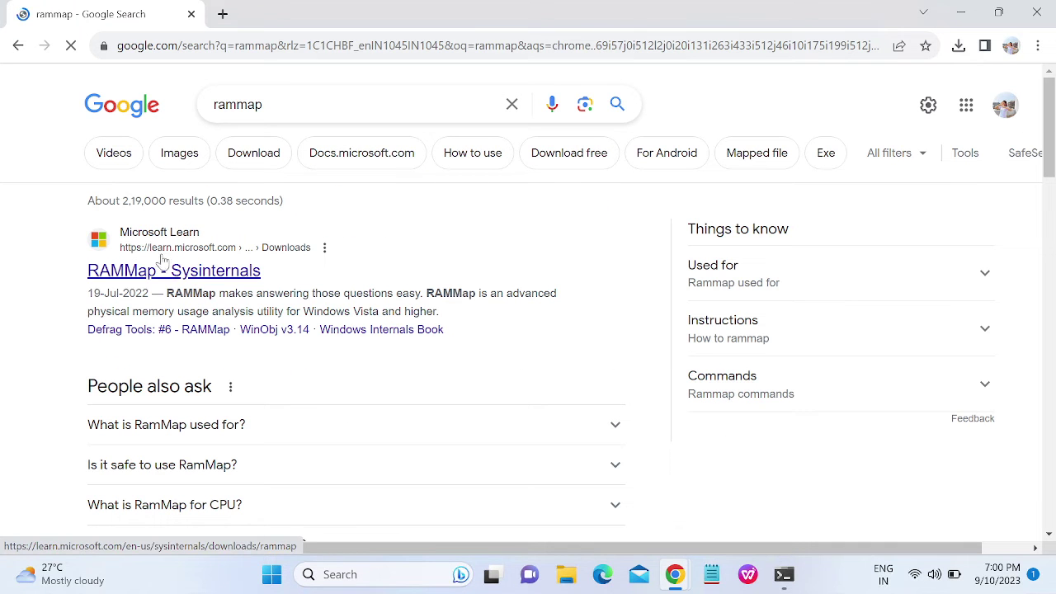
- Open Task Manager, examine the Memory performance details including cached memory, and minimize it
right_click(835, 579)
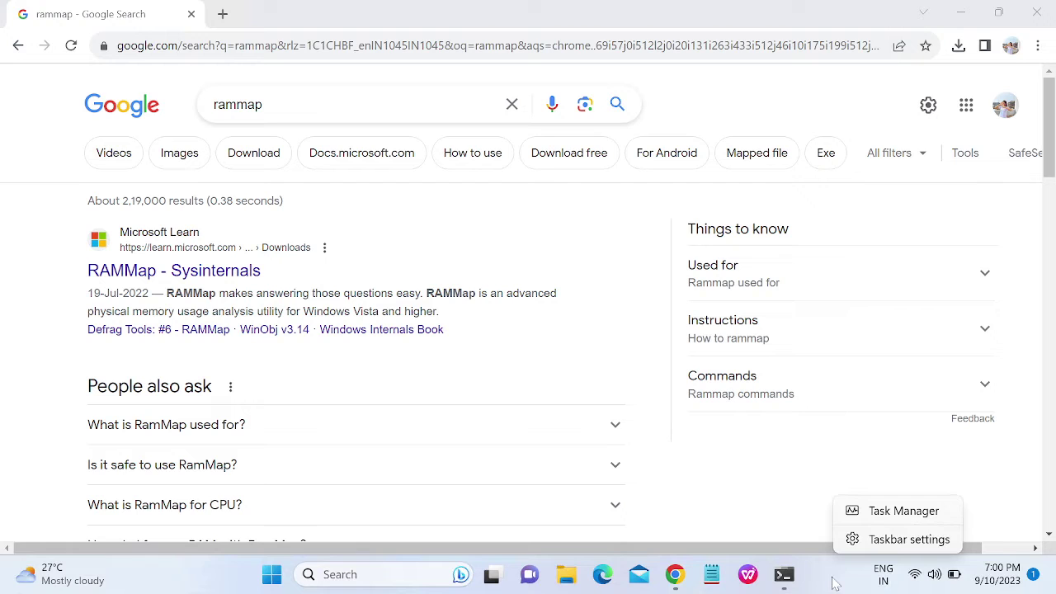
left_click(872, 511)
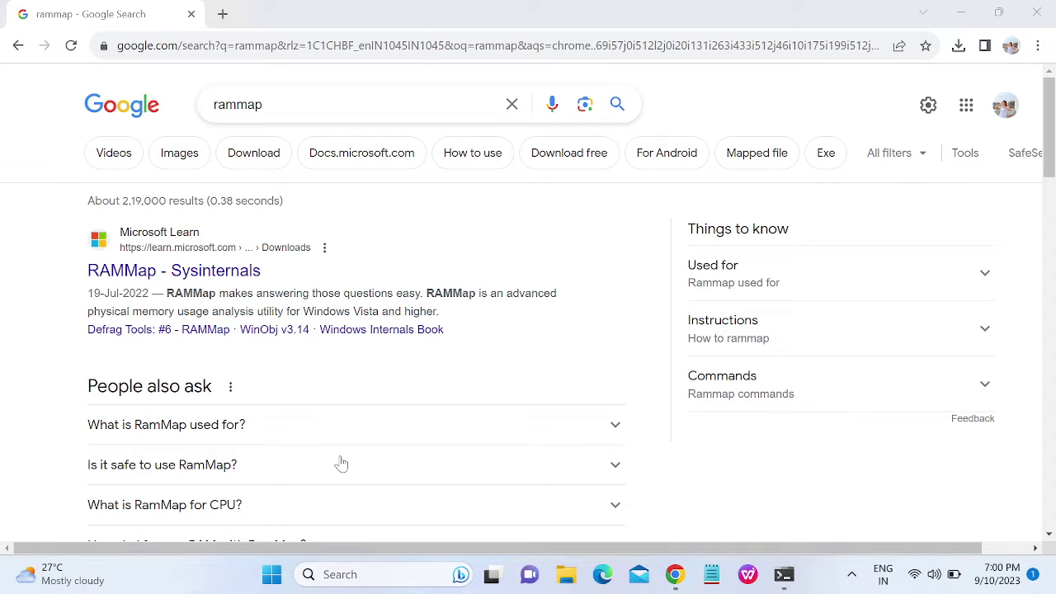
left_click(361, 12)
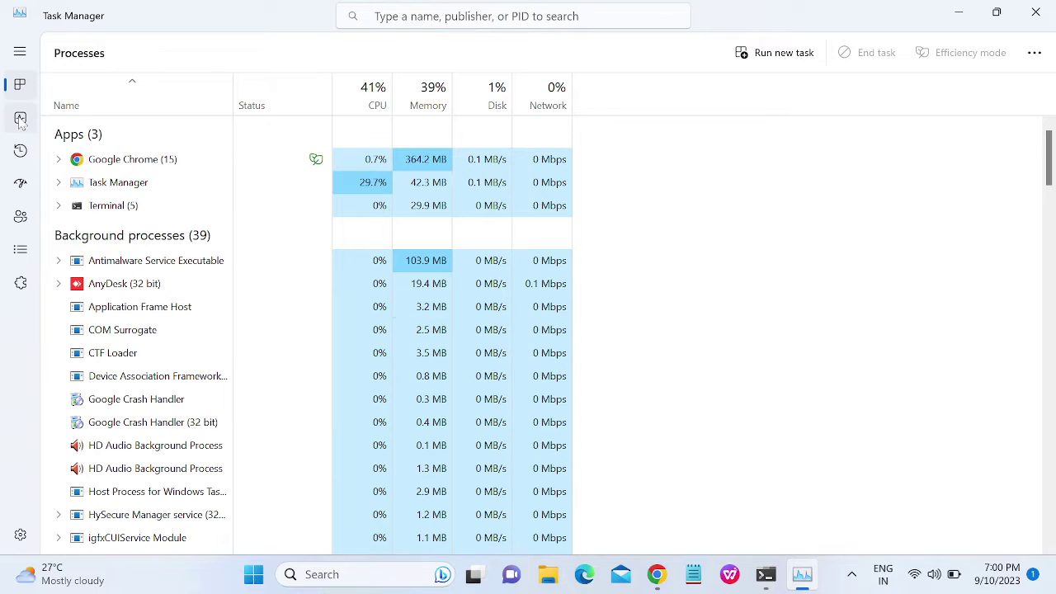
left_click(21, 119)
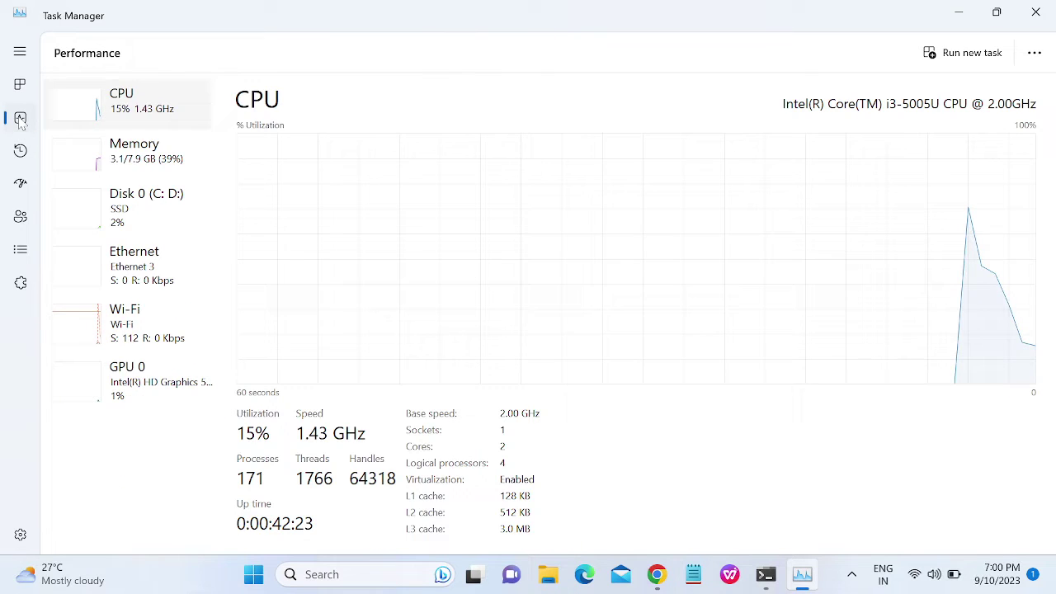
left_click(145, 165)
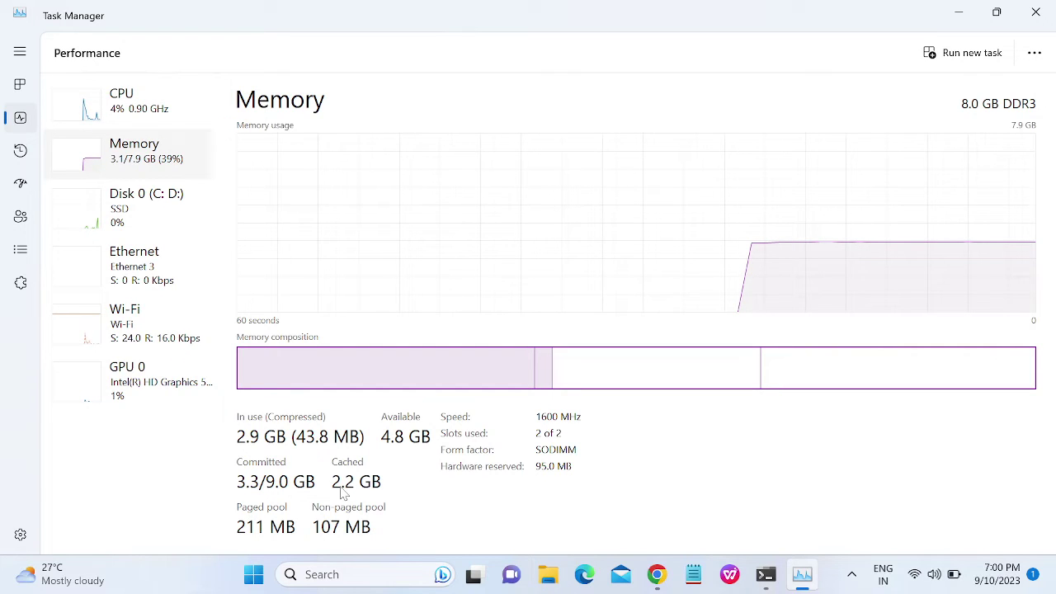
left_click(958, 12)
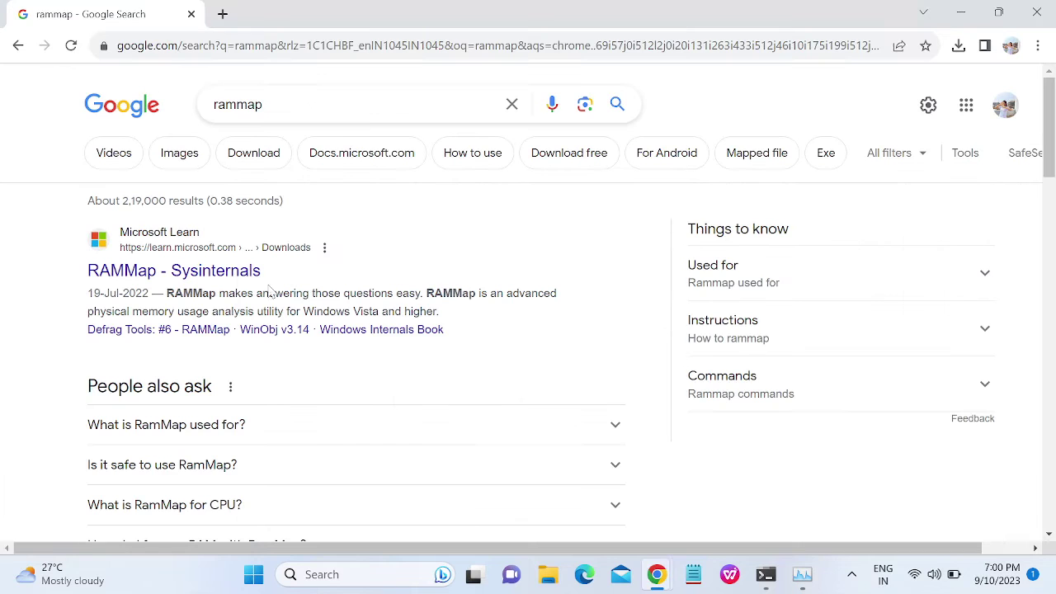
- Download RAMMap from its Microsoft Sysinternals page and show RAMMap.zip in its download folder
left_click(132, 280)
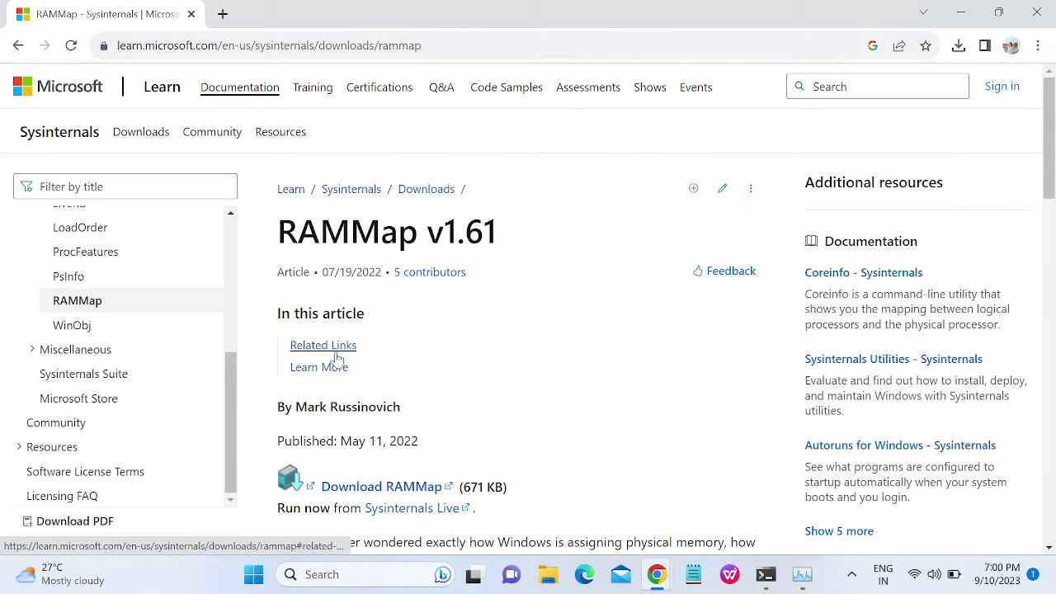
left_click(356, 488)
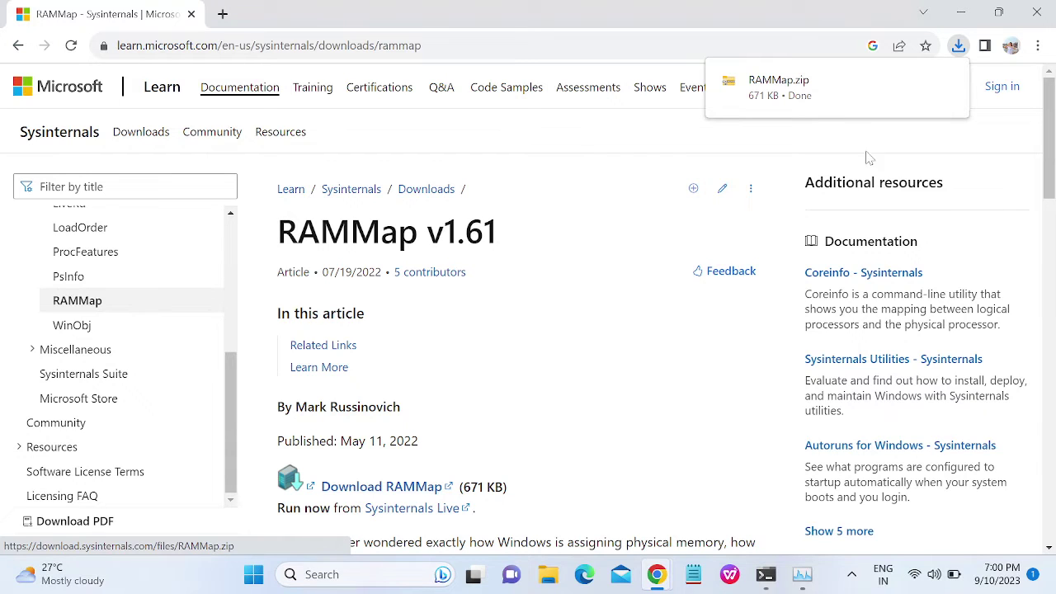
mouse_move(793, 99)
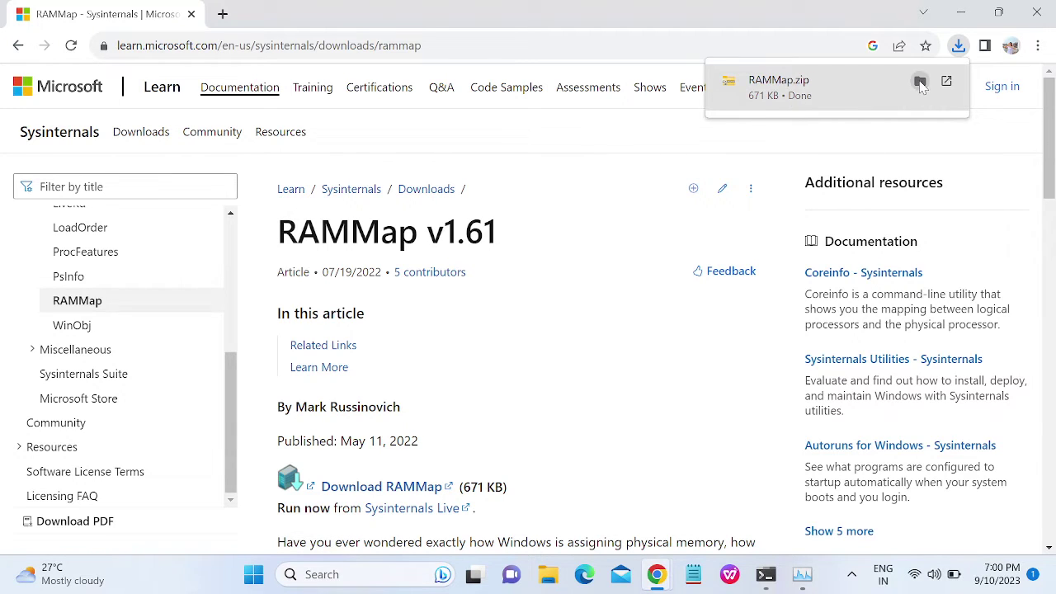
left_click(919, 81)
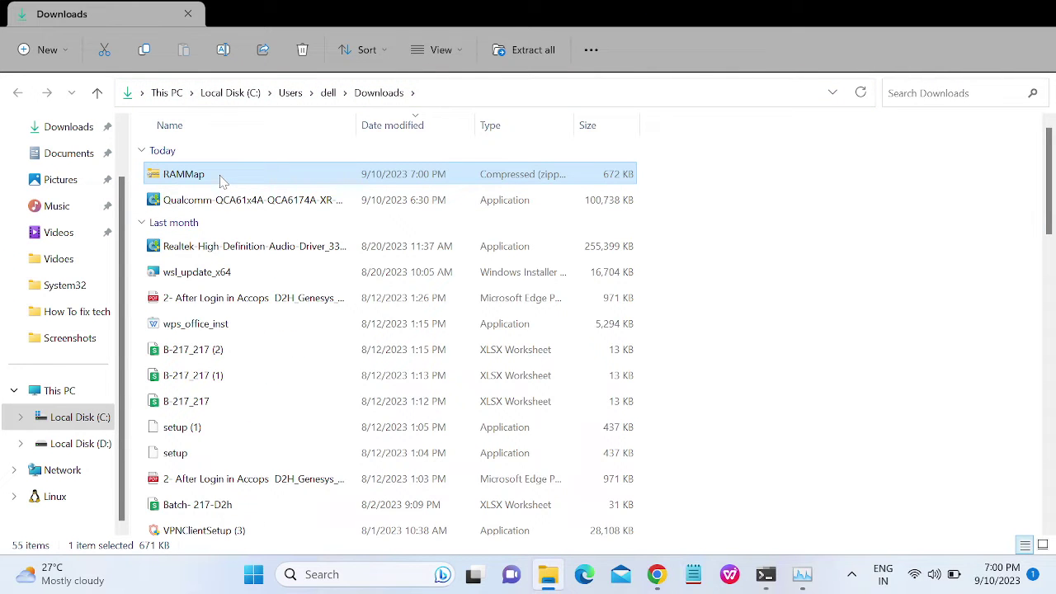
- Extract the downloaded RAMMap zip archive and select the RAMMap application in the extracted folder
right_click(221, 181)
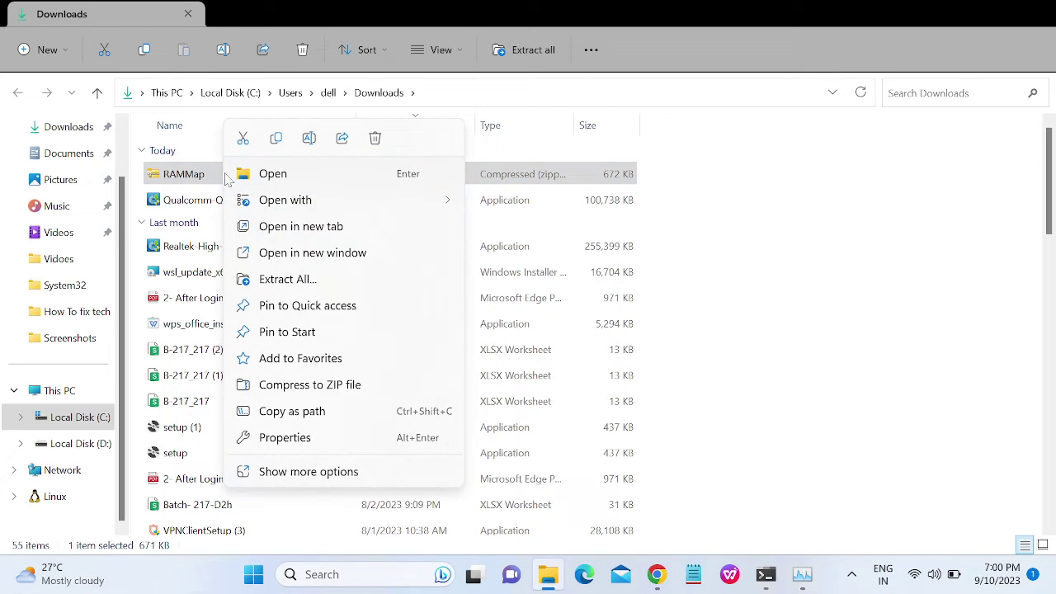
left_click(289, 280)
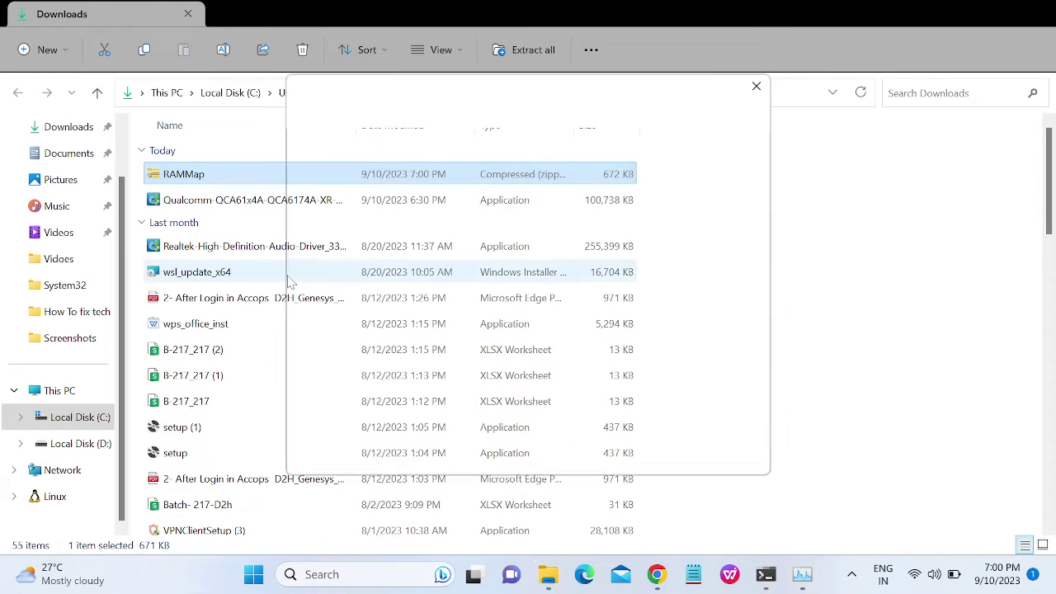
left_click(669, 458)
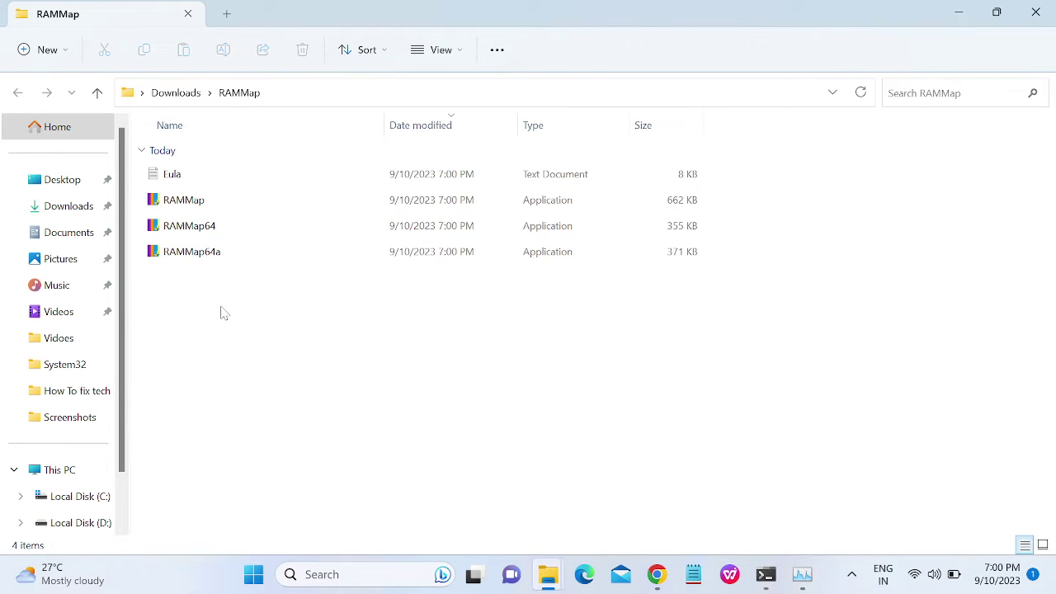
left_click(636, 206)
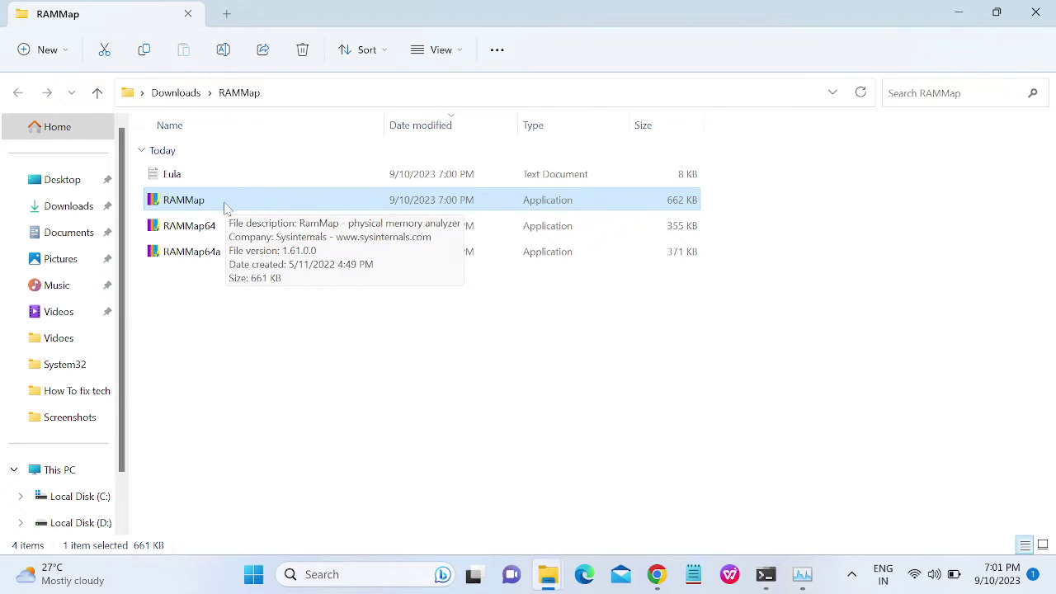
- Restore Task Manager to a smaller window beside the RAMMap files and enlarge it until the cached memory figure fits
left_click(802, 574)
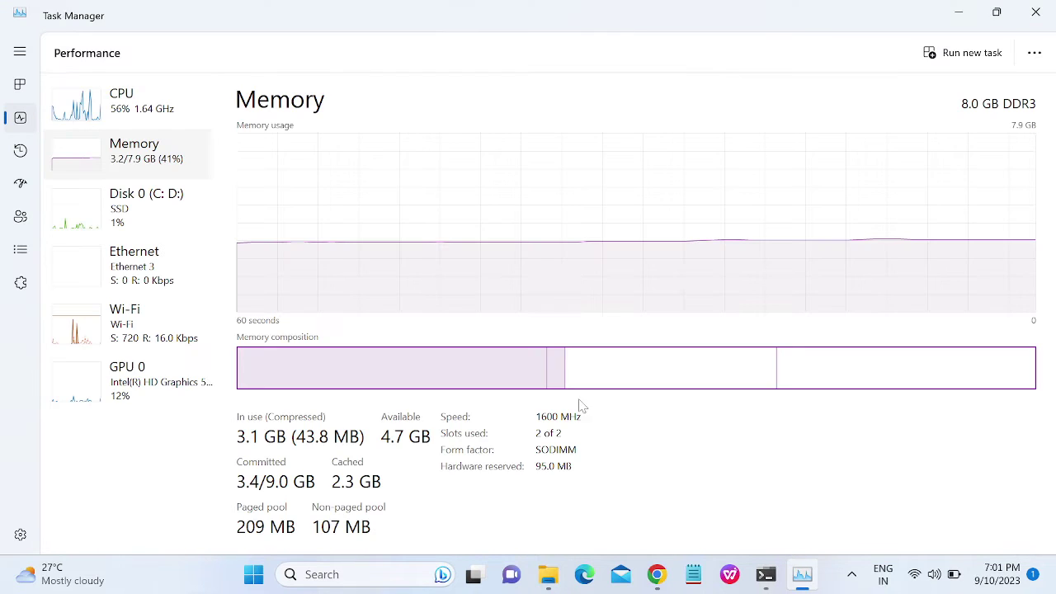
left_click(997, 12)
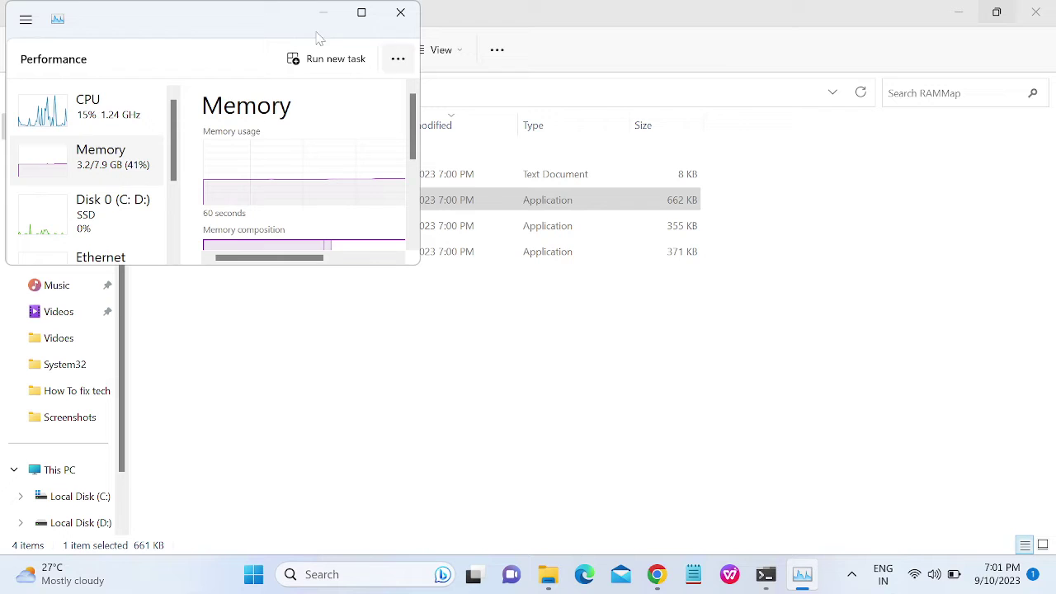
left_click_drag(528, 160, 749, 240)
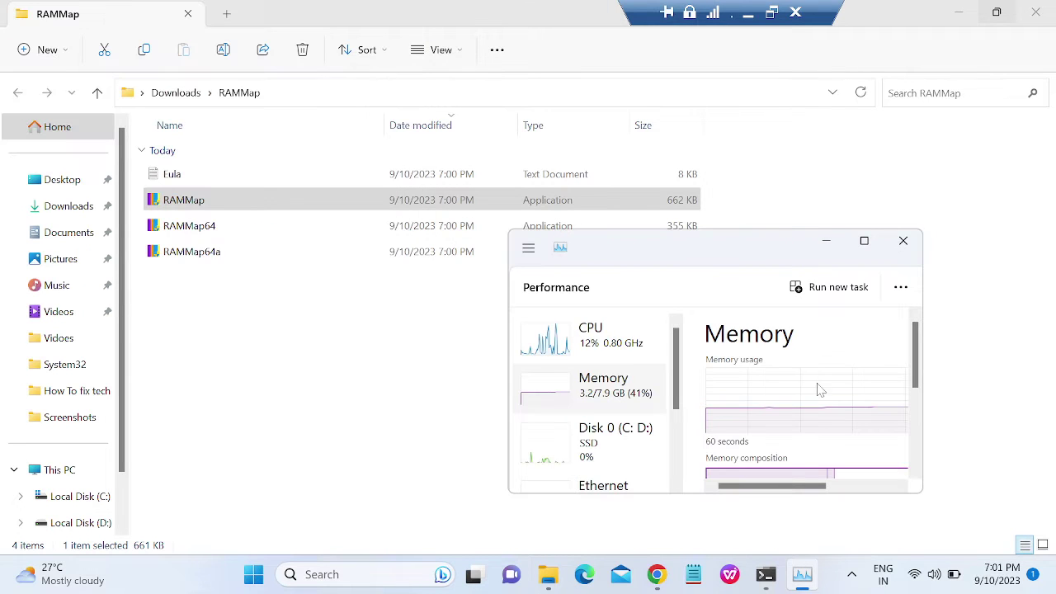
left_click_drag(927, 430, 980, 431)
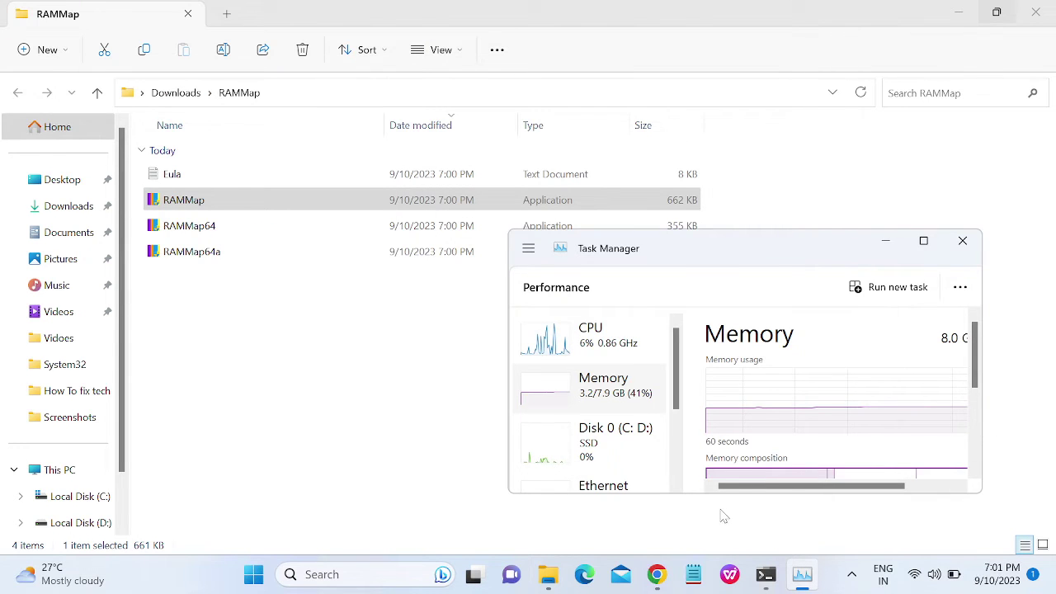
left_click_drag(722, 493, 722, 589)
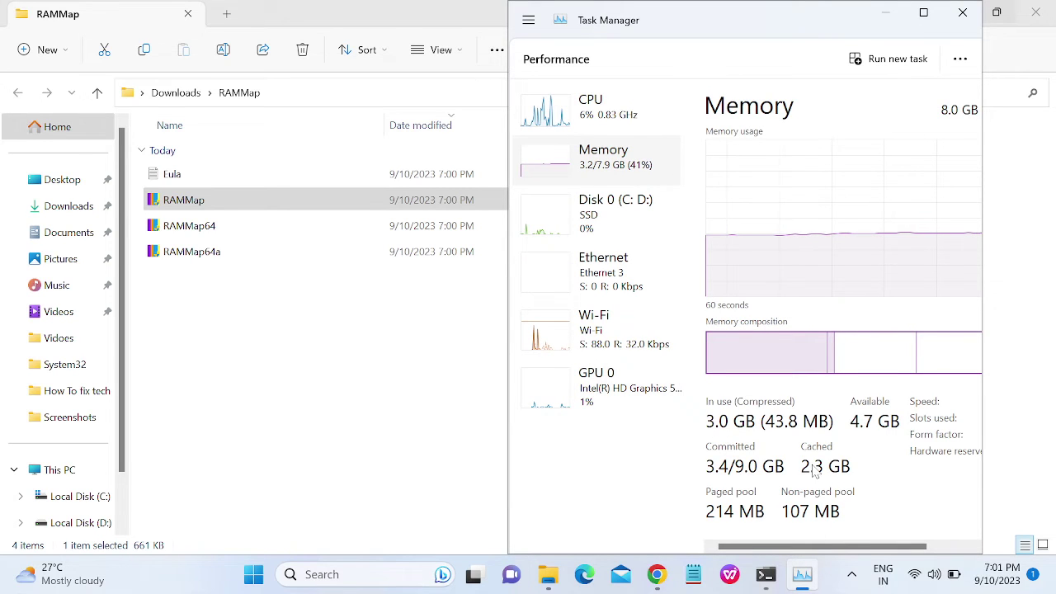
- Run the RAMMap application from the extracted folder and accept its license agreement
left_click(267, 198)
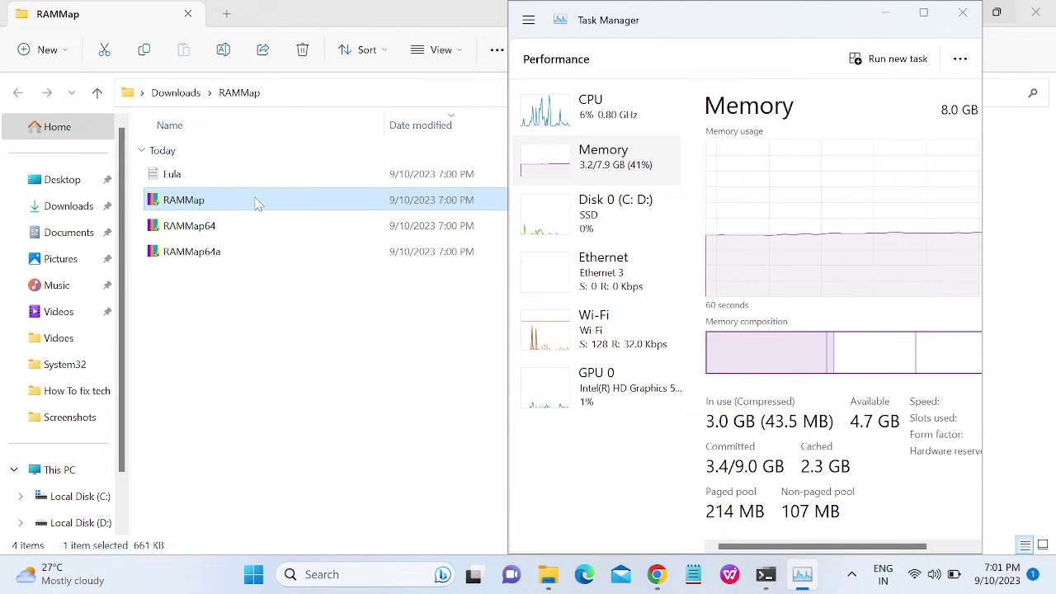
double_click(263, 199)
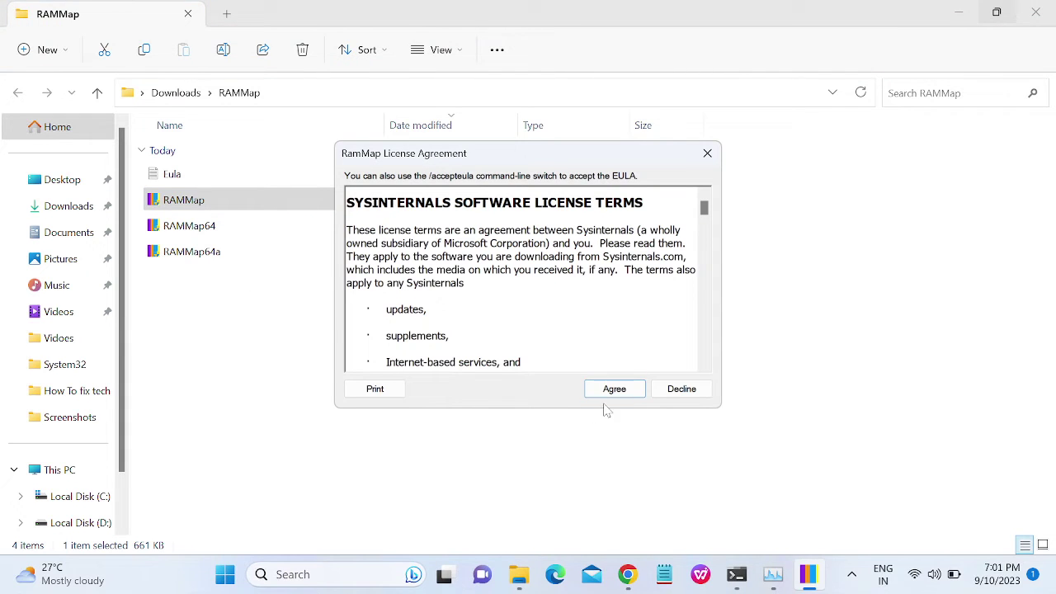
left_click(612, 388)
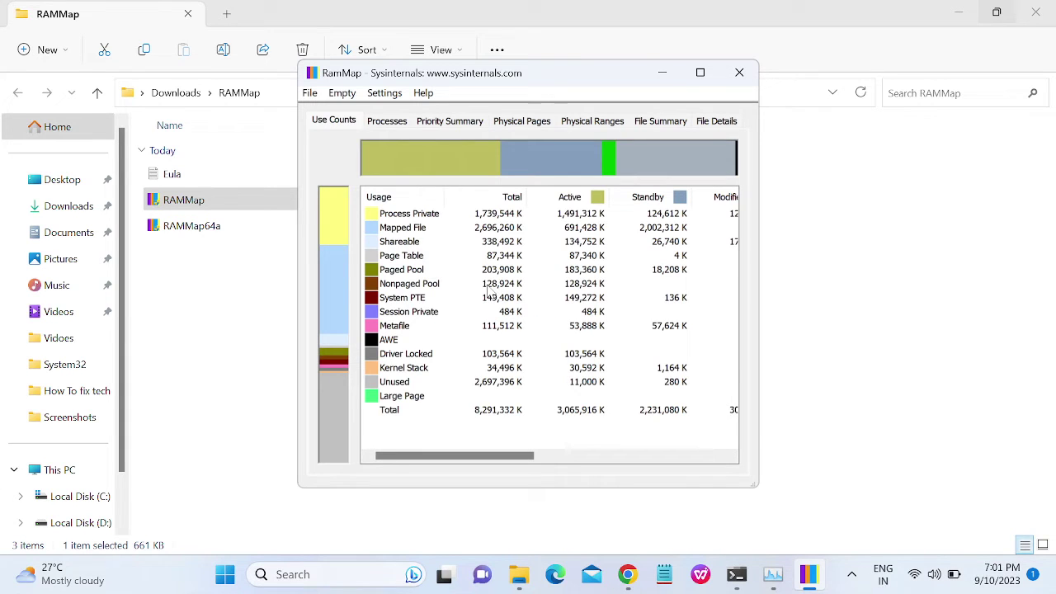
- Place the RamMap window beside Task Manager's memory view and empty the standby list
left_click(342, 96)
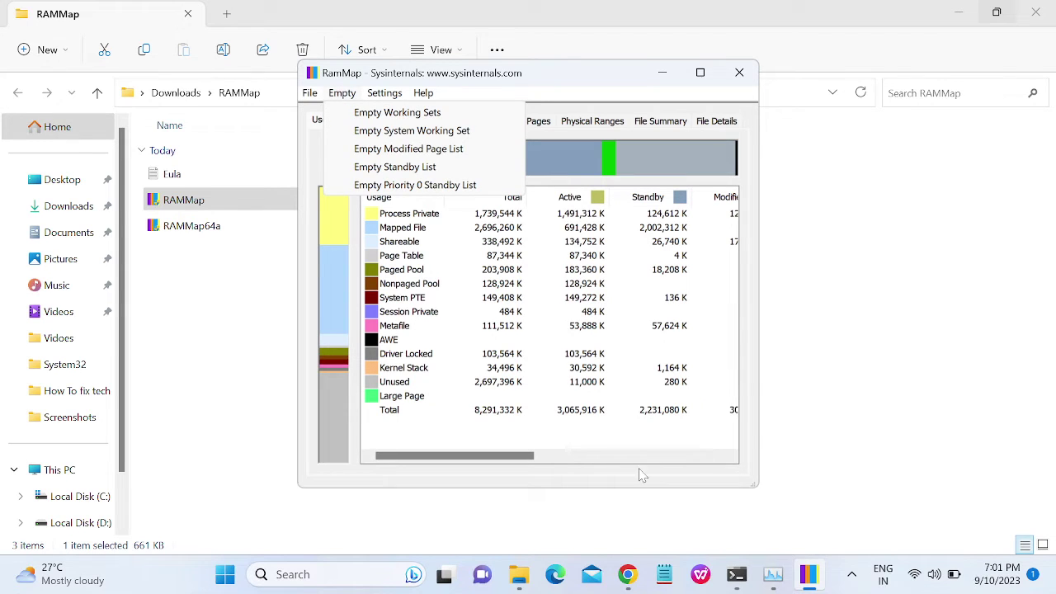
left_click(773, 574)
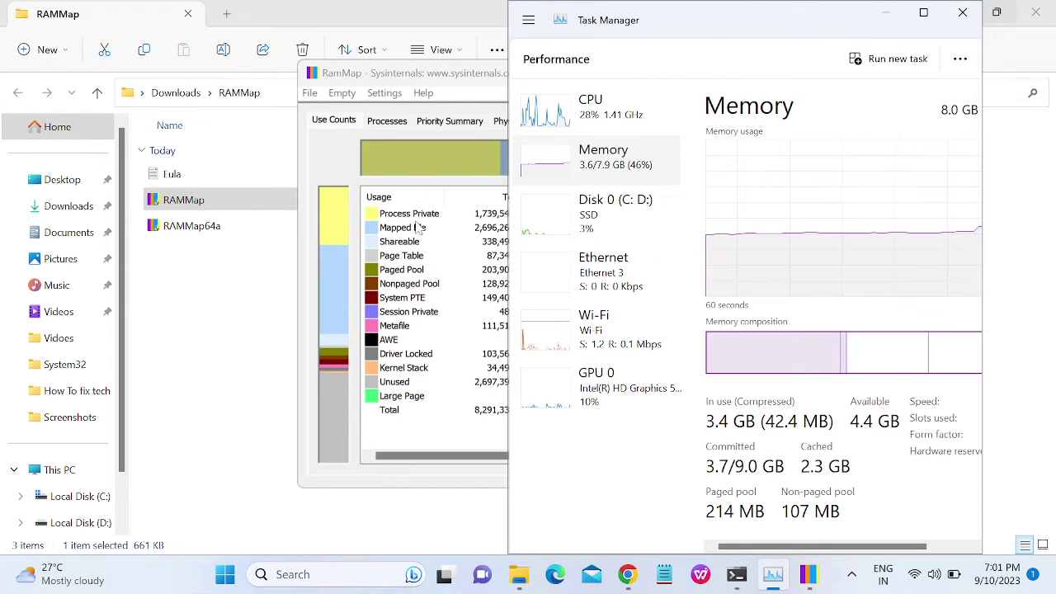
left_click(350, 95)
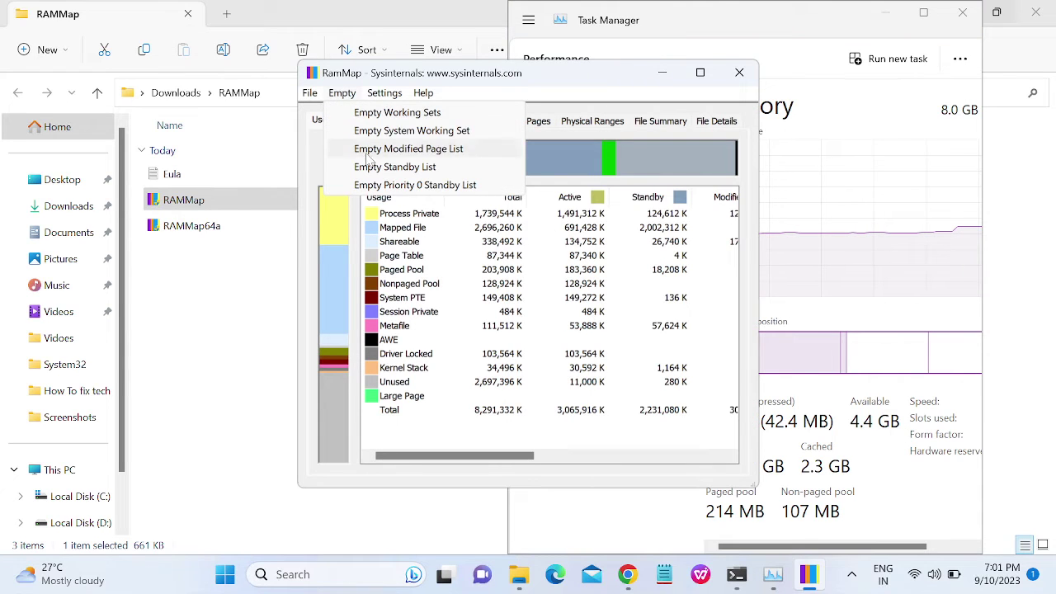
left_click(628, 73)
left_click_drag(629, 73, 415, 80)
left_click(136, 96)
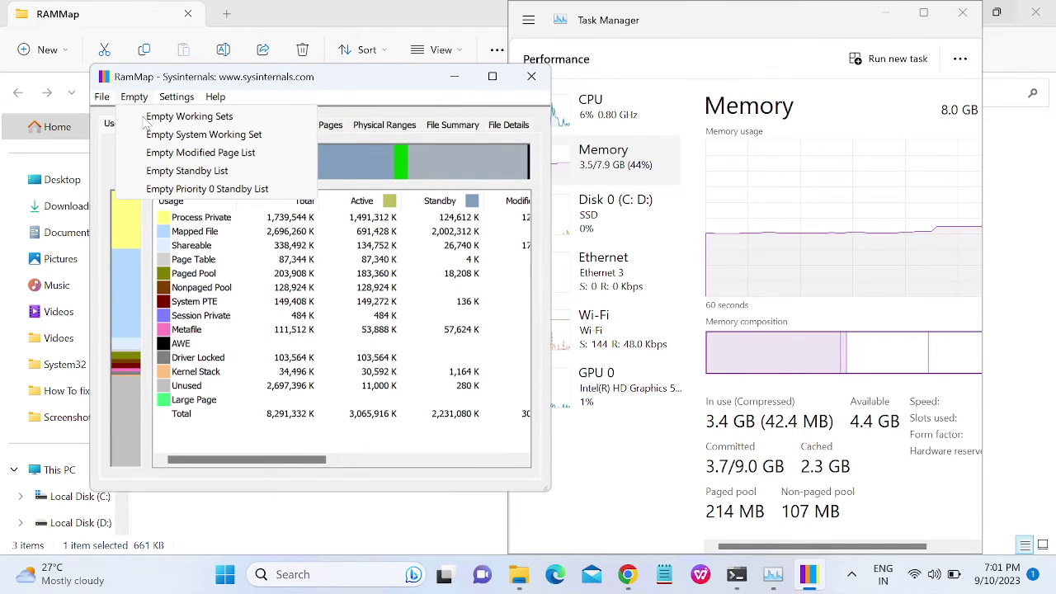
left_click(191, 173)
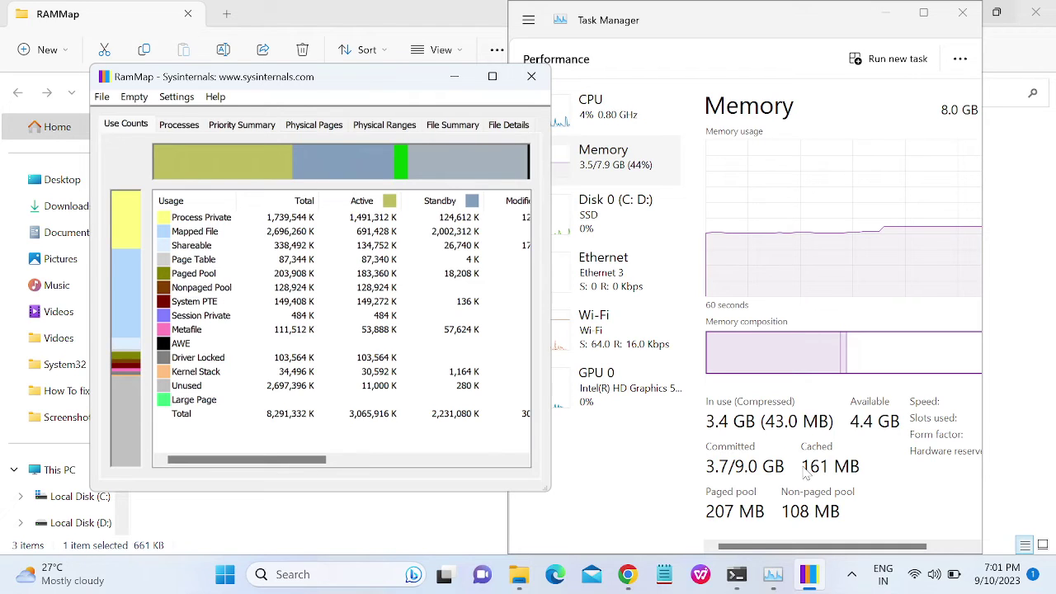
- Close RamMap and Task Manager, and show the drives of This PC in File Explorer
left_click(531, 76)
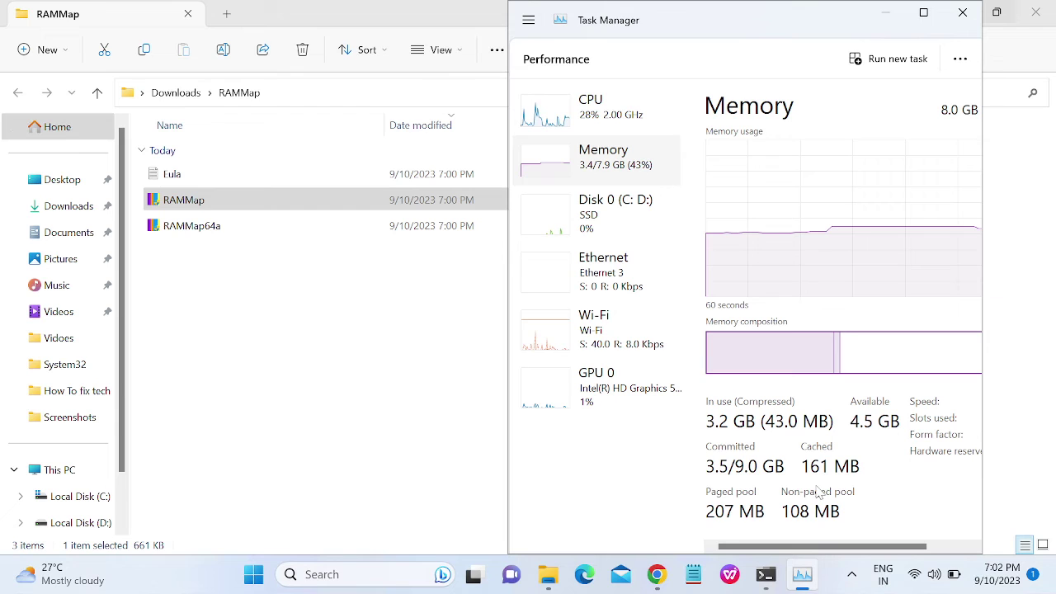
left_click(962, 14)
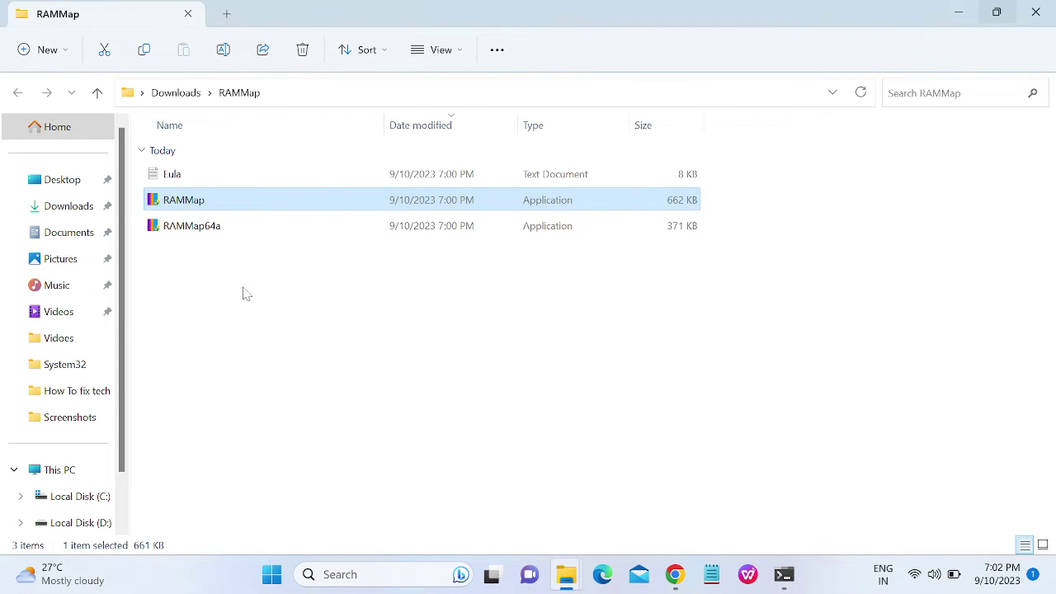
left_click(51, 470)
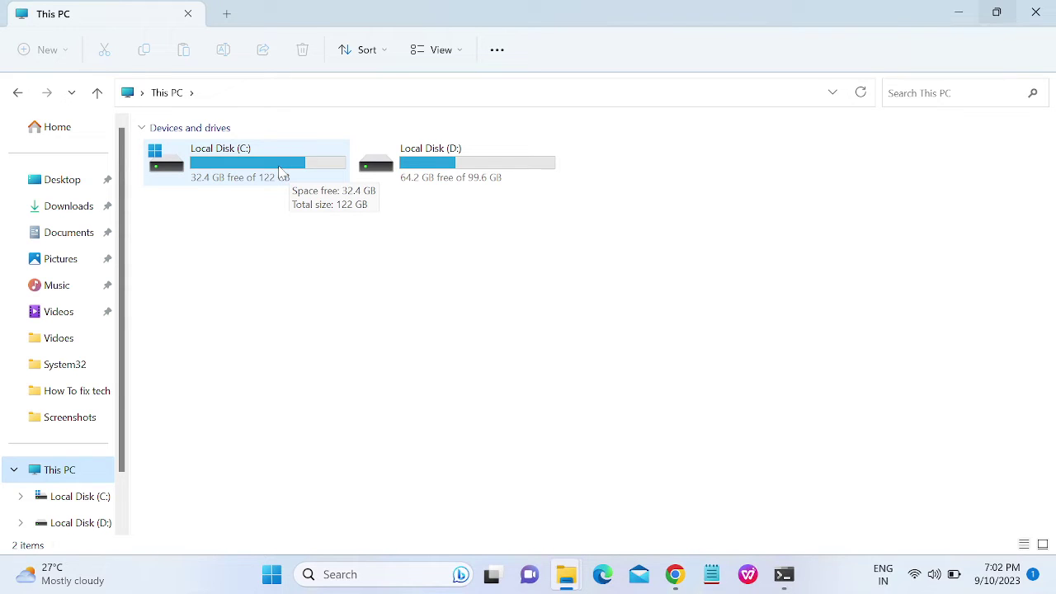
- Open the properties of Local Disk (C:)
left_click(279, 172)
right_click(276, 169)
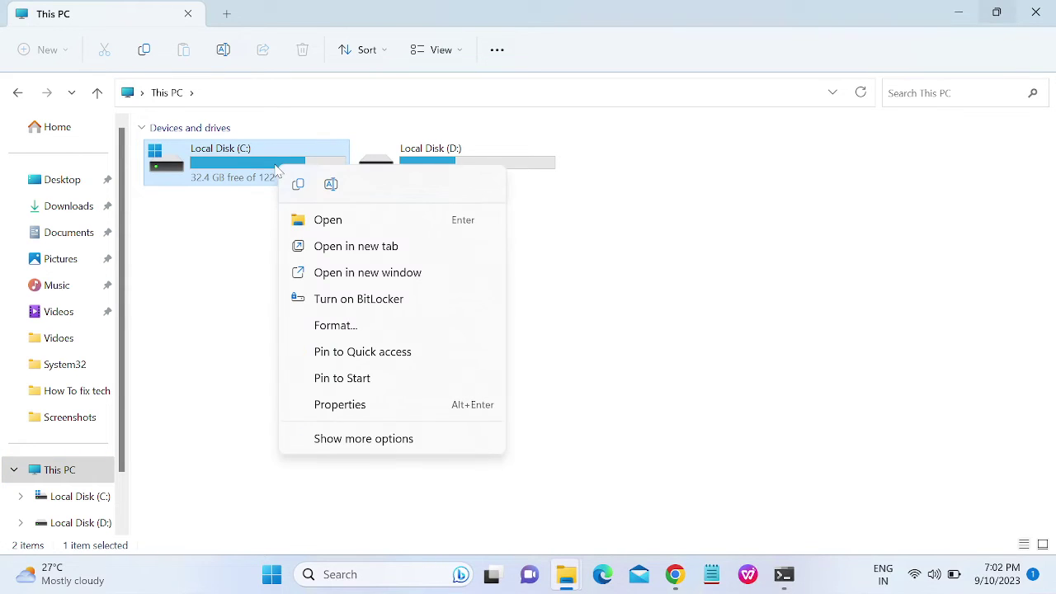
left_click(326, 438)
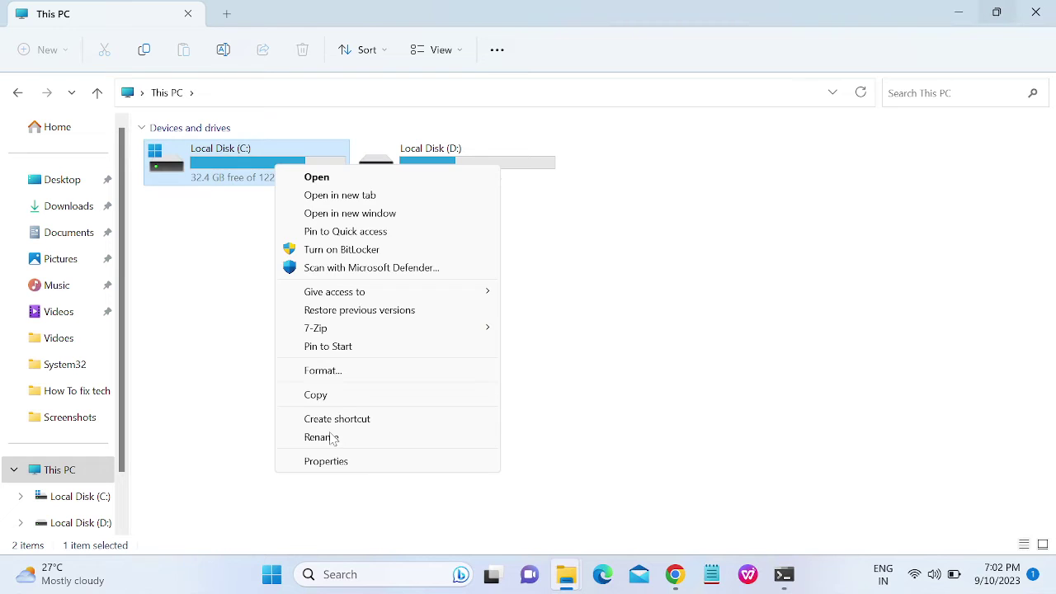
left_click(324, 462)
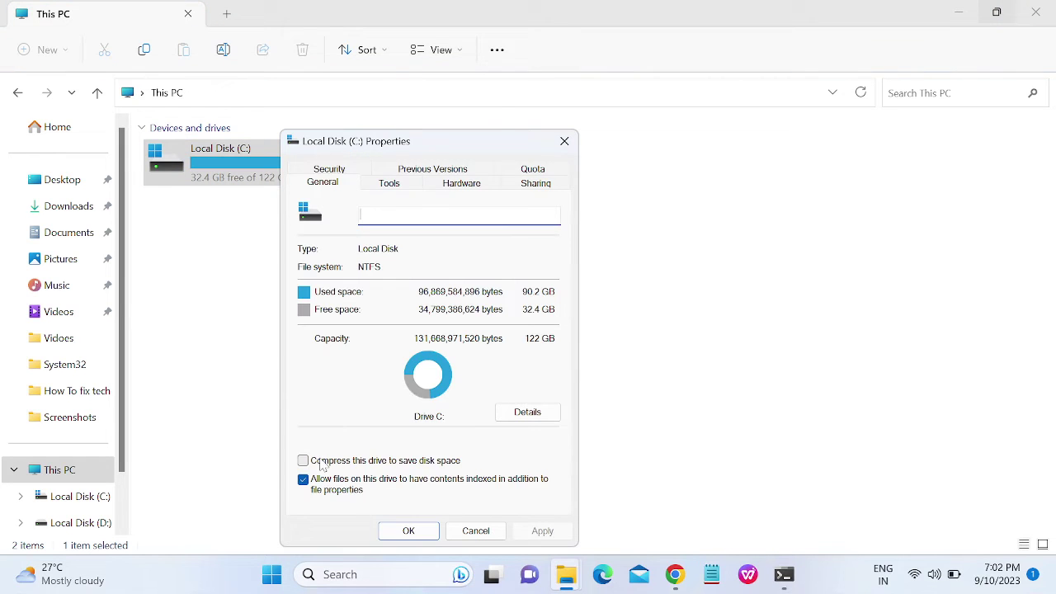
- Look through the tools, hardware, sharing and previous versions pages of the C: properties, and open the drive's storage usage details
left_click(396, 192)
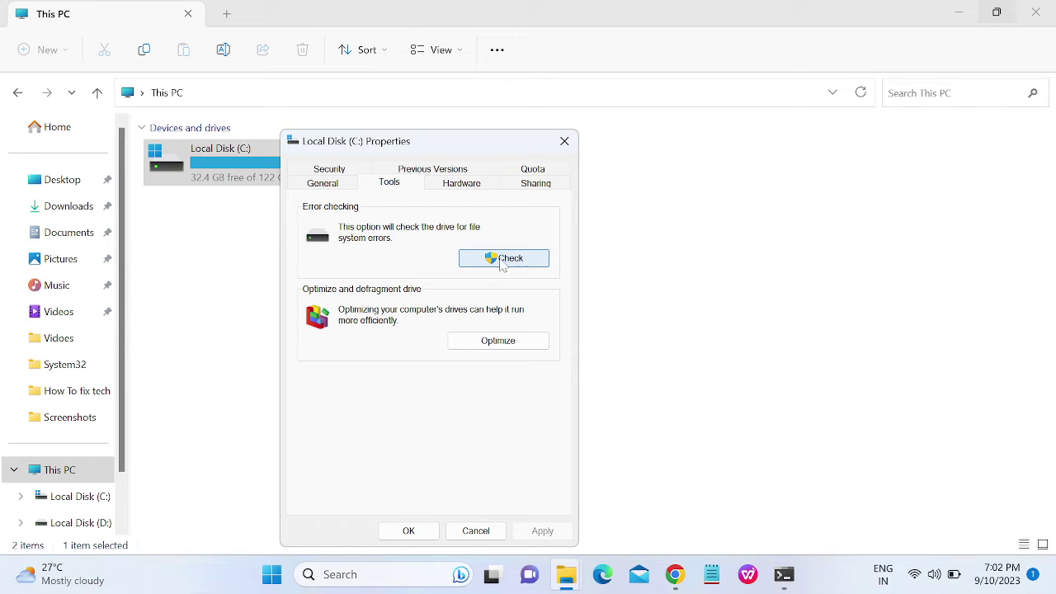
left_click(333, 188)
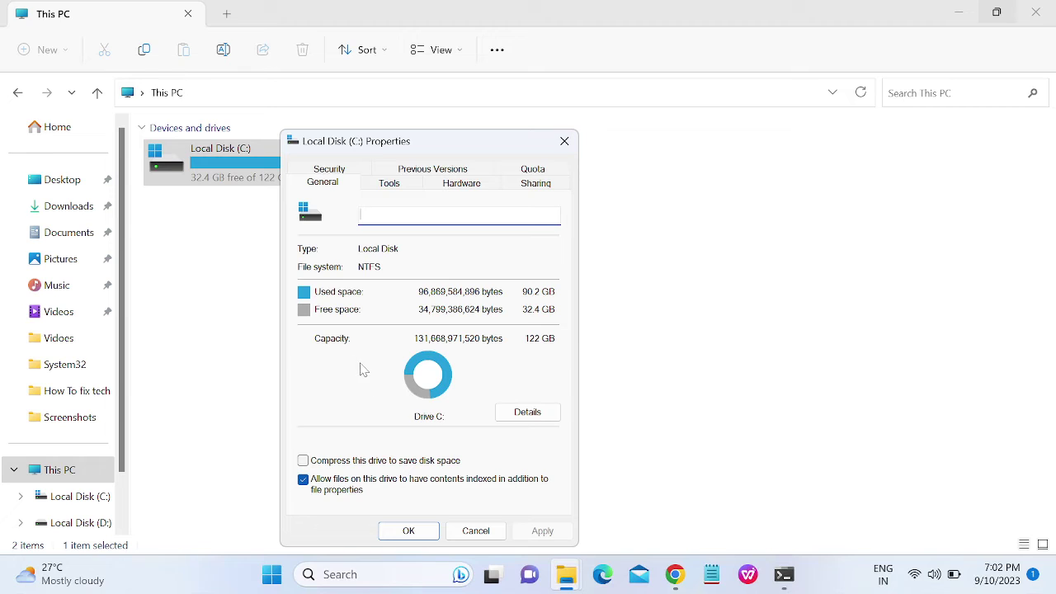
left_click(384, 185)
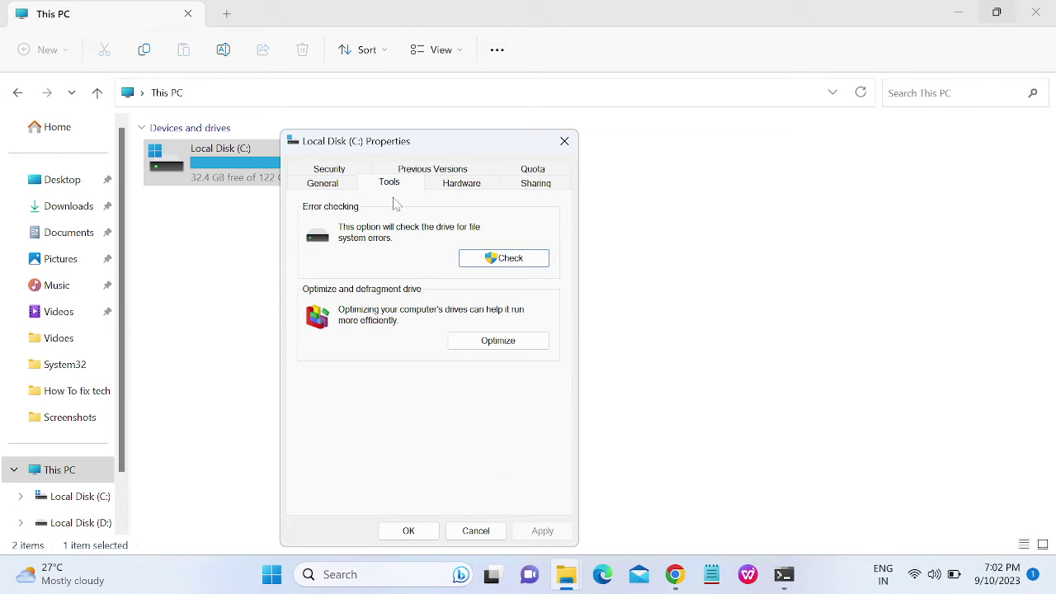
left_click(452, 190)
left_click(538, 186)
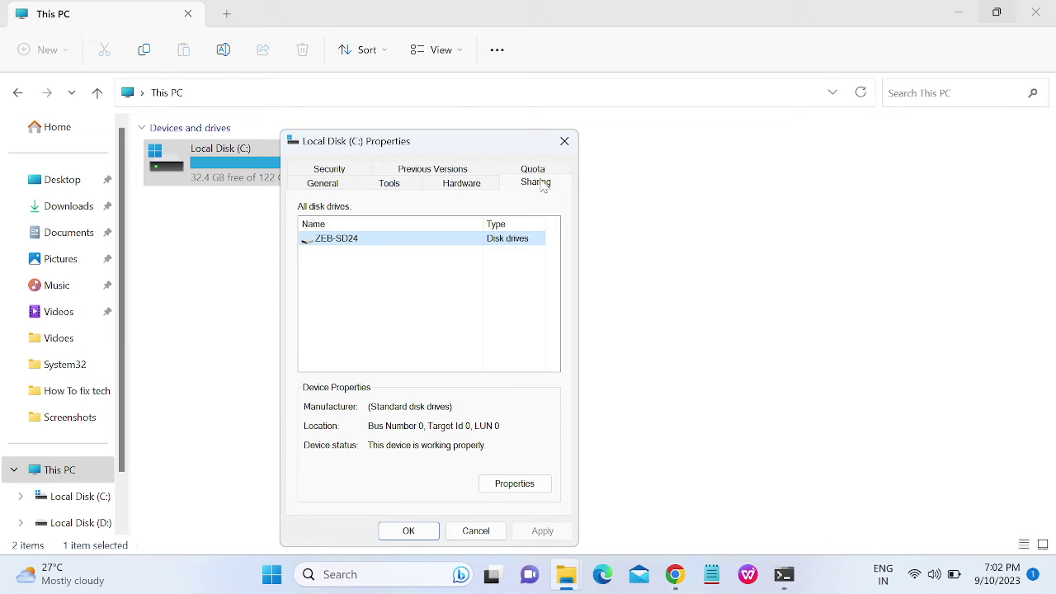
left_click(406, 171)
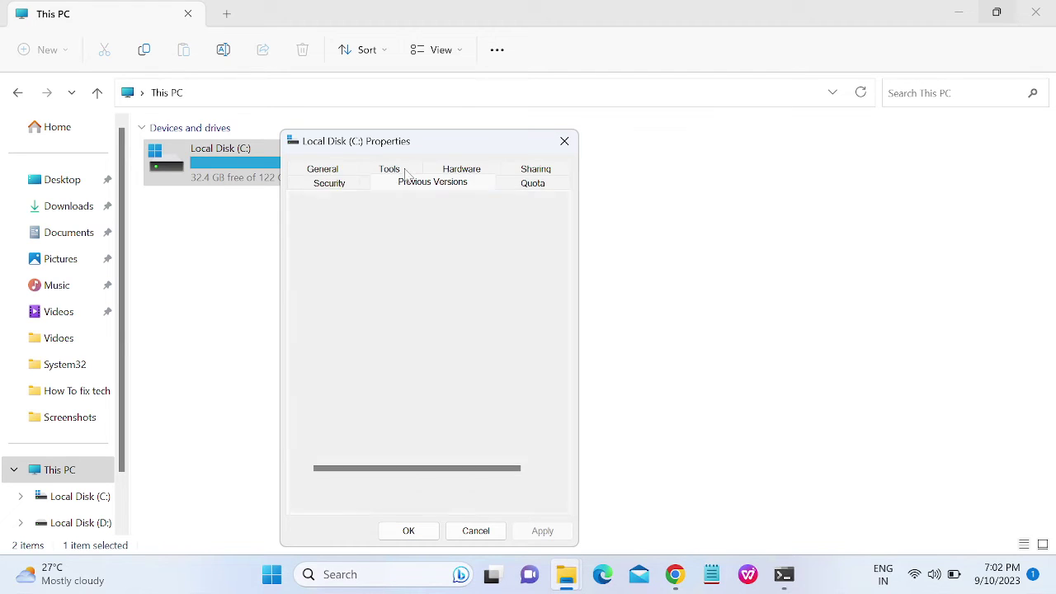
left_click(327, 177)
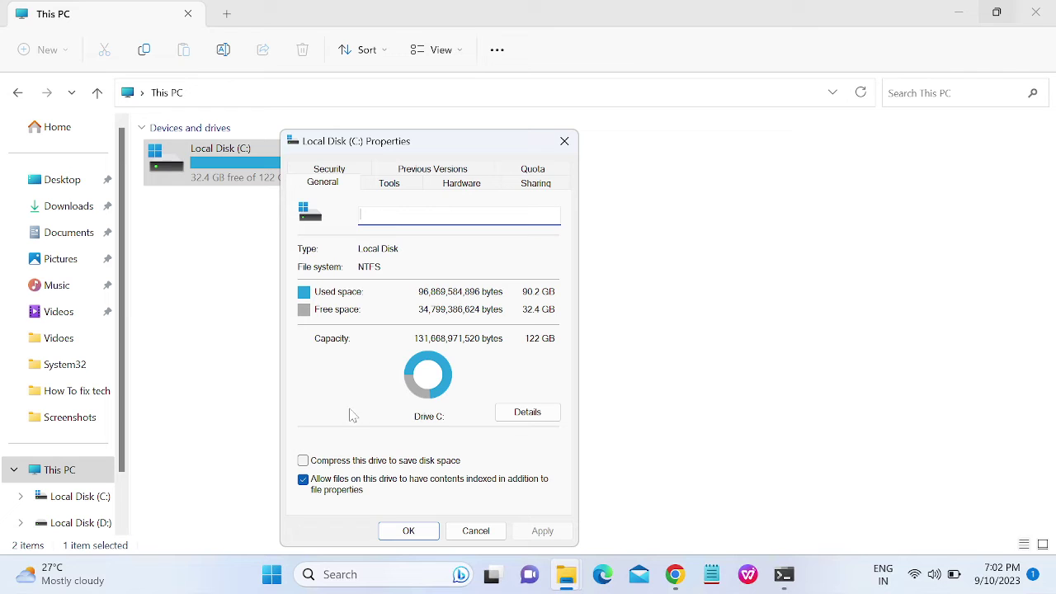
left_click(513, 419)
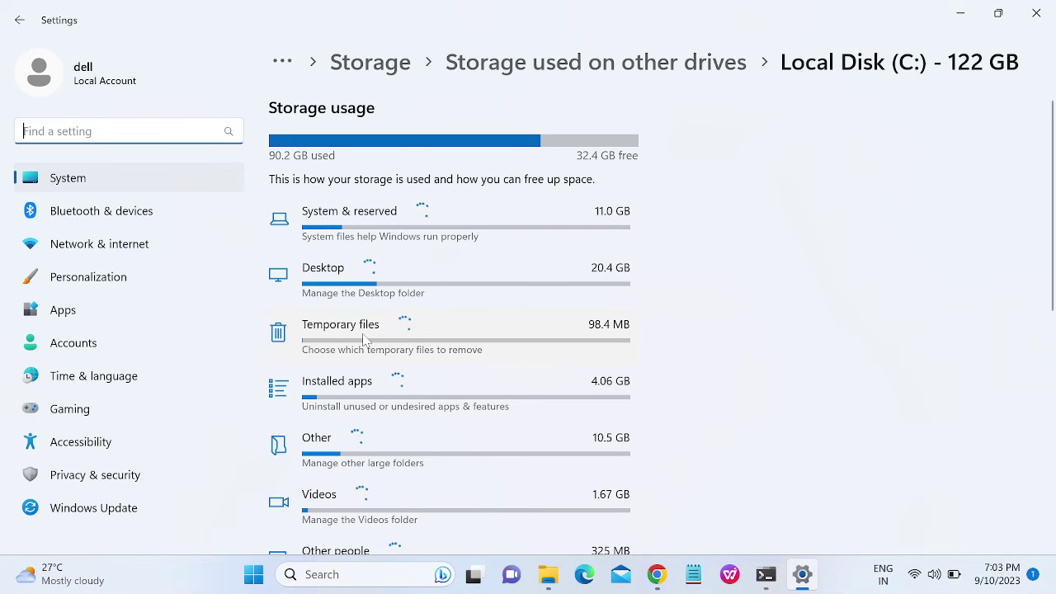
- Run cleanmgr and choose drive C: for Disk Cleanup
key("super+r")
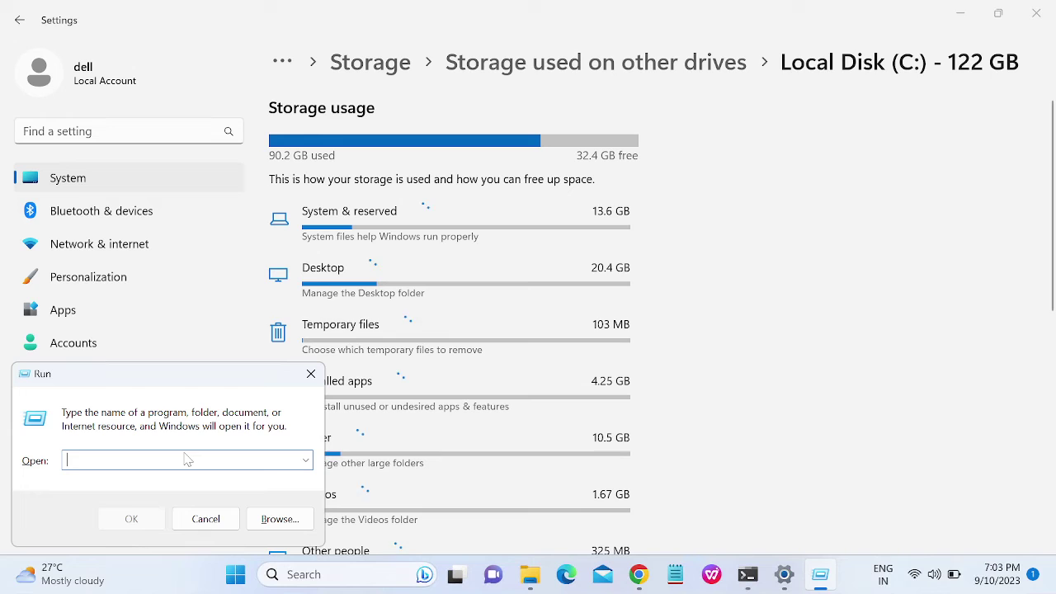
type("cleanmgr")
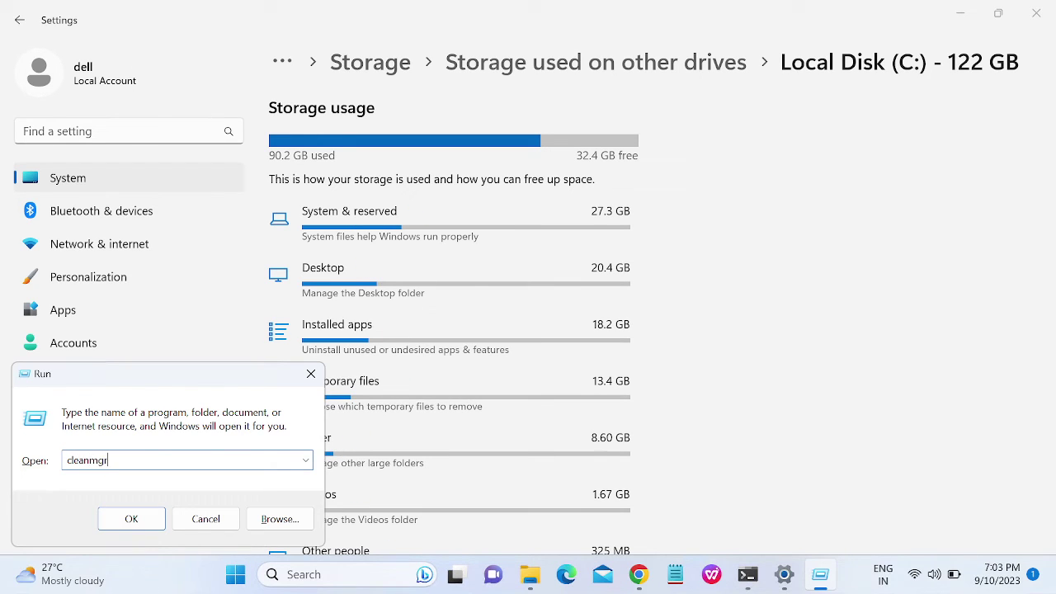
key("Return")
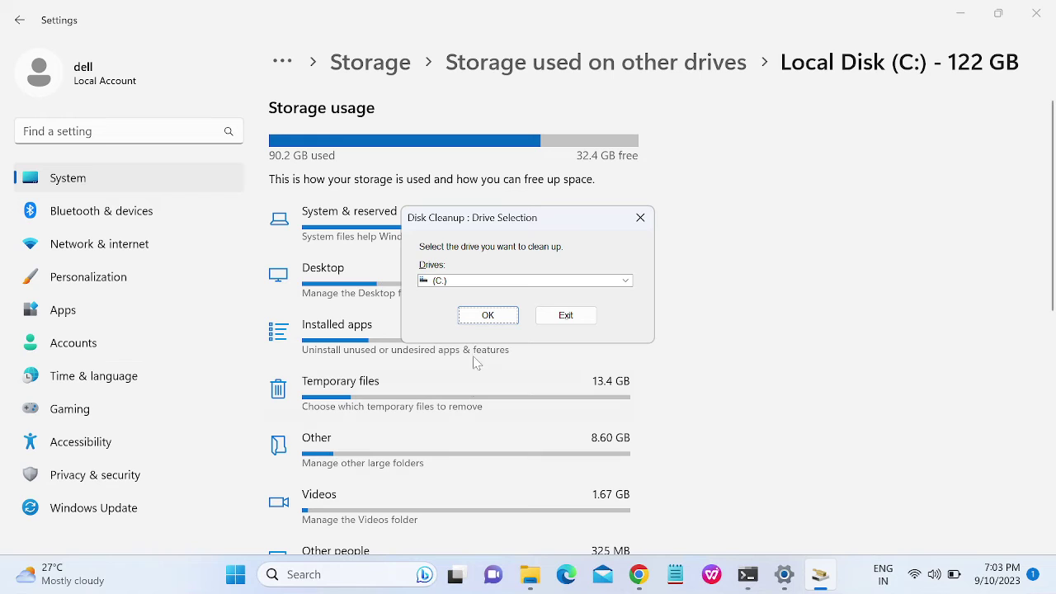
left_click(482, 315)
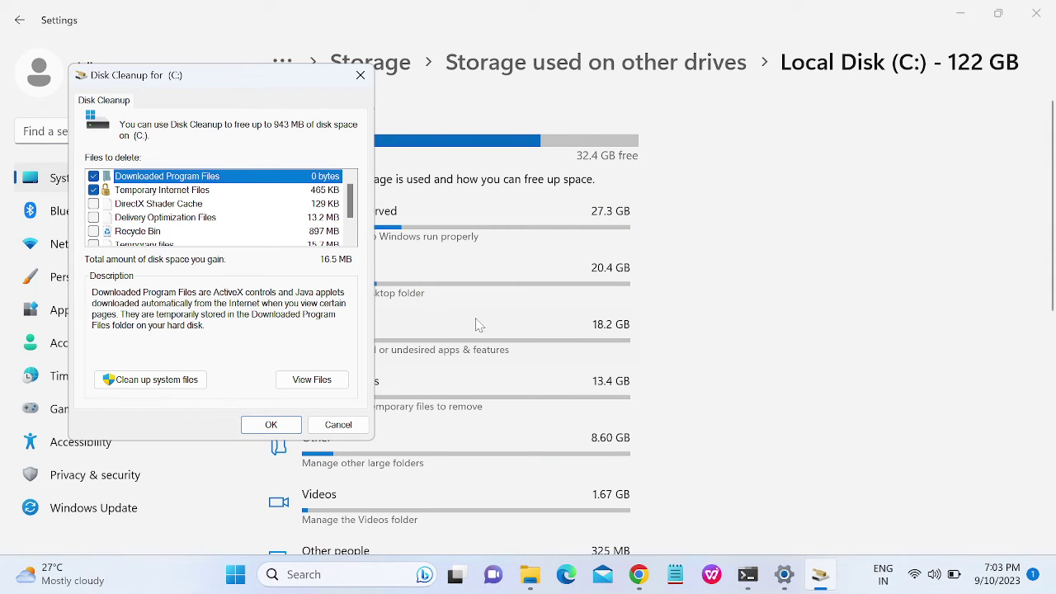
- Add DirectX Shader Cache, Delivery Optimization Files, Recycle Bin and Temporary files to the cleanup selection and permanently delete the selected files
left_click(94, 204)
left_click(93, 217)
left_click(93, 231)
scroll(100, 239, "down", 1)
left_click(93, 217)
scroll(122, 231, "up", 1)
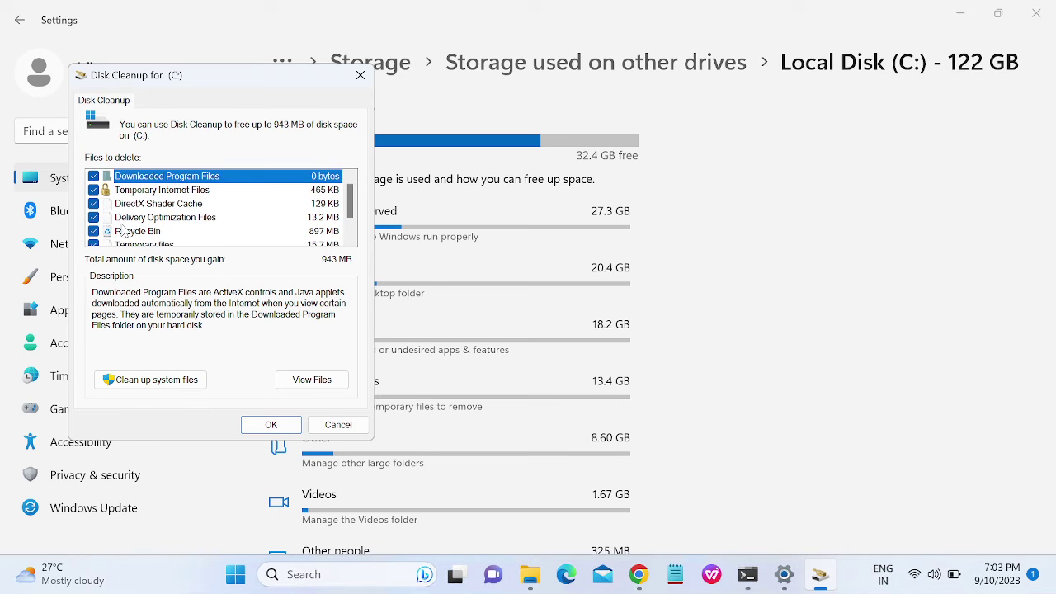
left_click(270, 424)
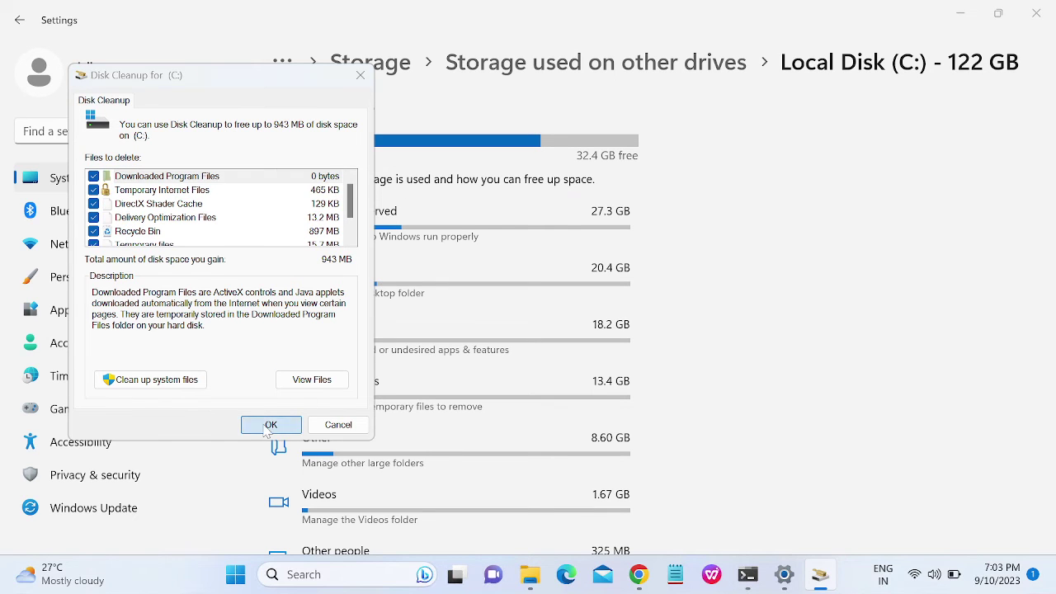
left_click(555, 297)
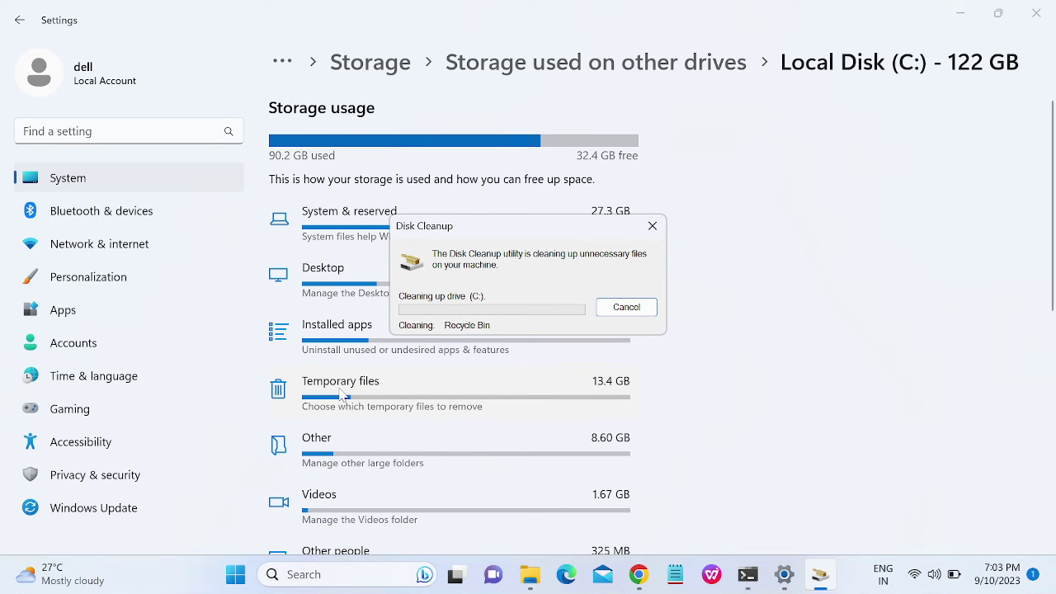
- In the C: drive's temporary files settings, also select Recycle Bin and Temporary Windows installation files, and remove all selected files
left_click(499, 409)
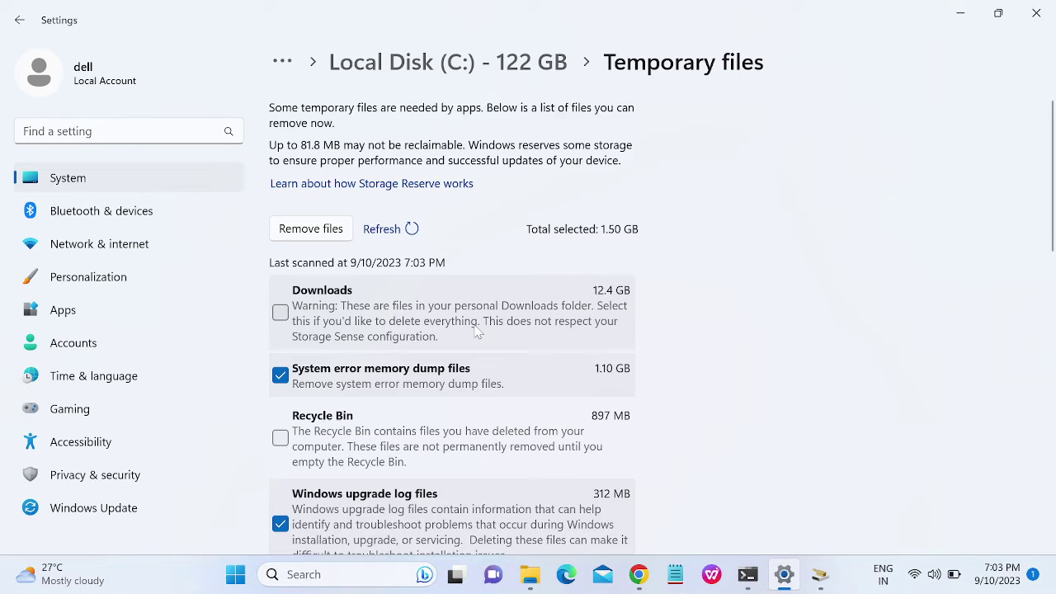
scroll(476, 332, "down", 2)
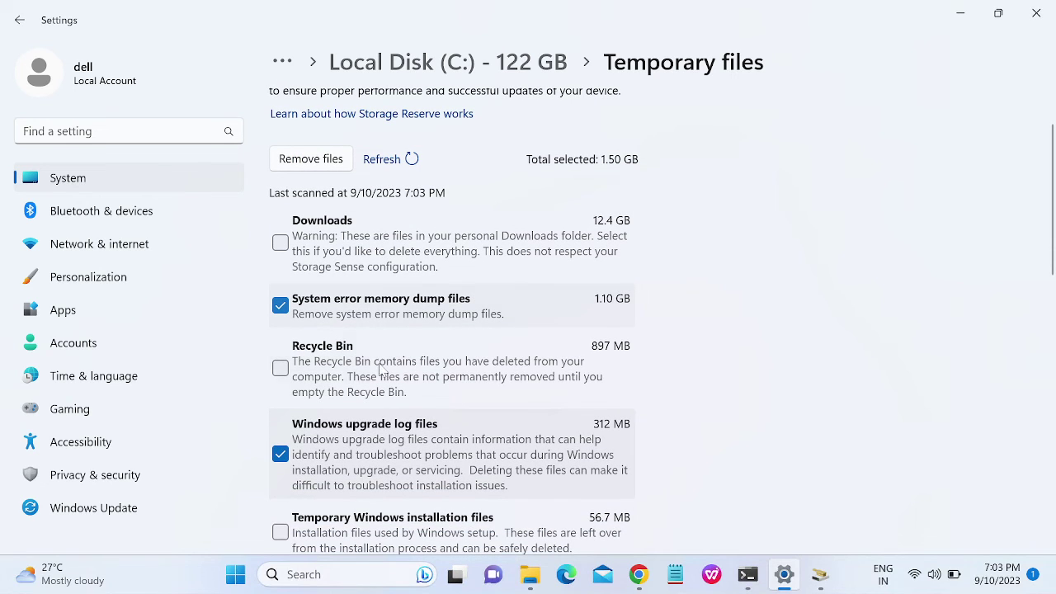
left_click(280, 369)
scroll(376, 389, "down", 3)
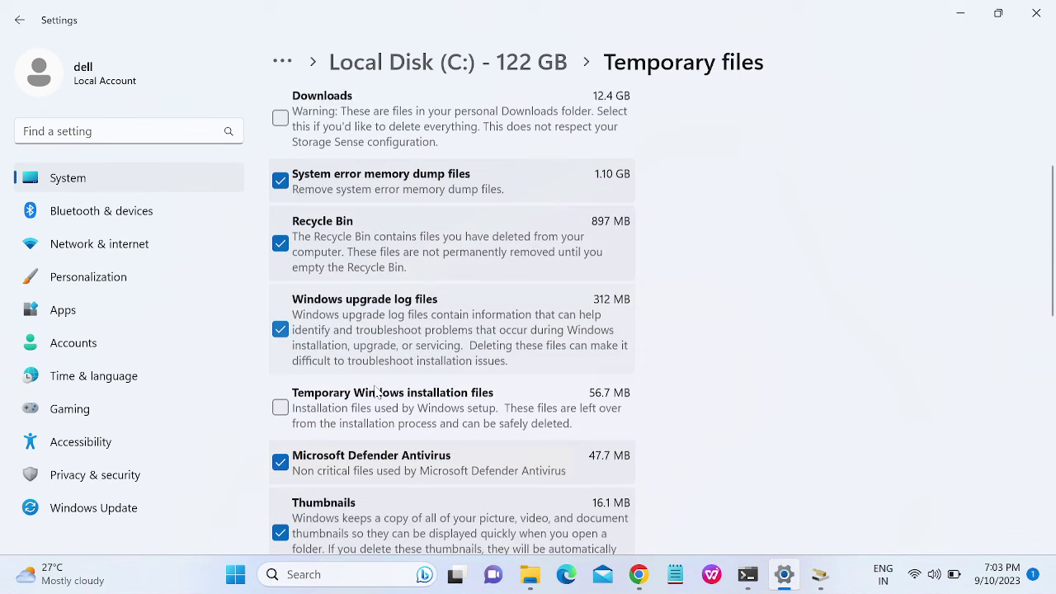
left_click(280, 393)
scroll(428, 427, "down", 8)
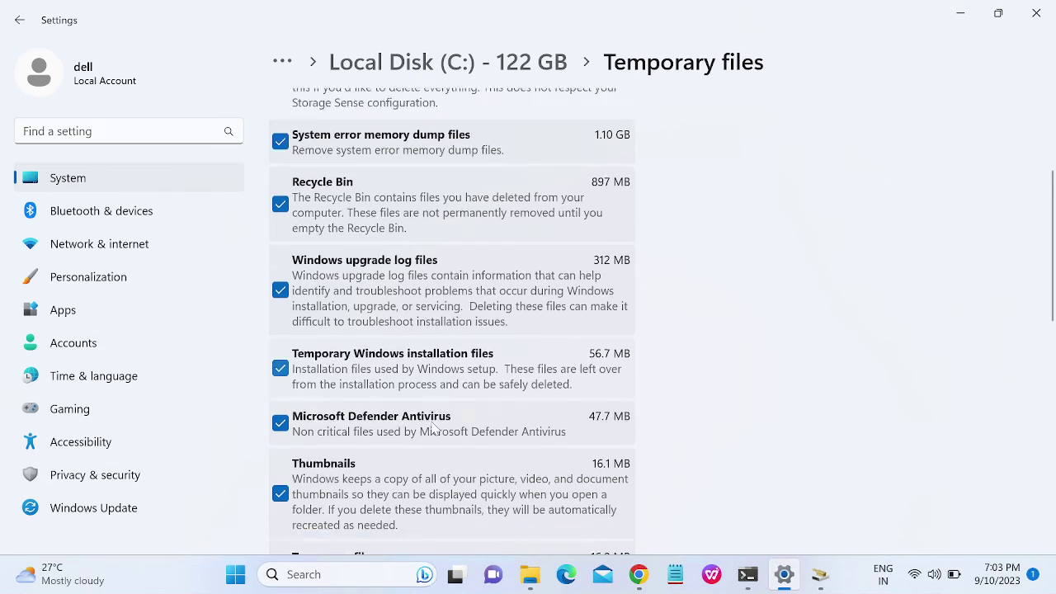
scroll(396, 420, "down", 6)
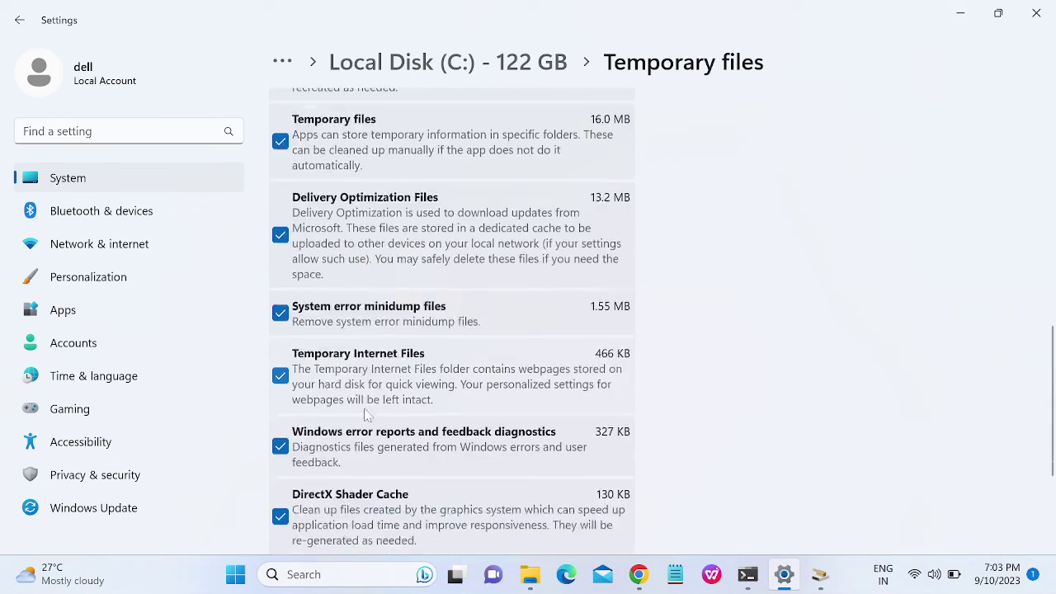
scroll(368, 417, "up", 20)
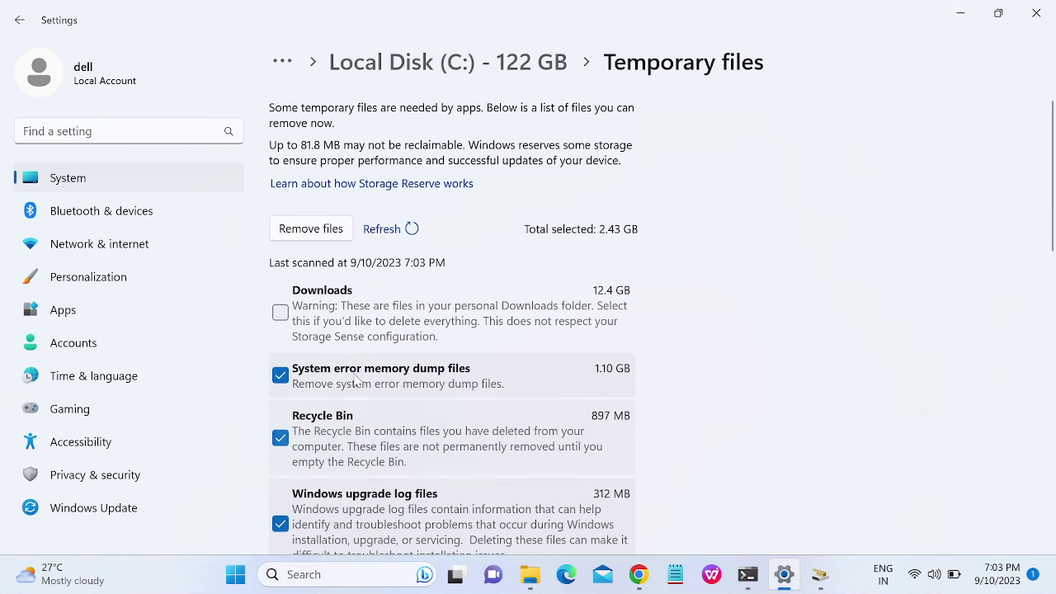
left_click(330, 235)
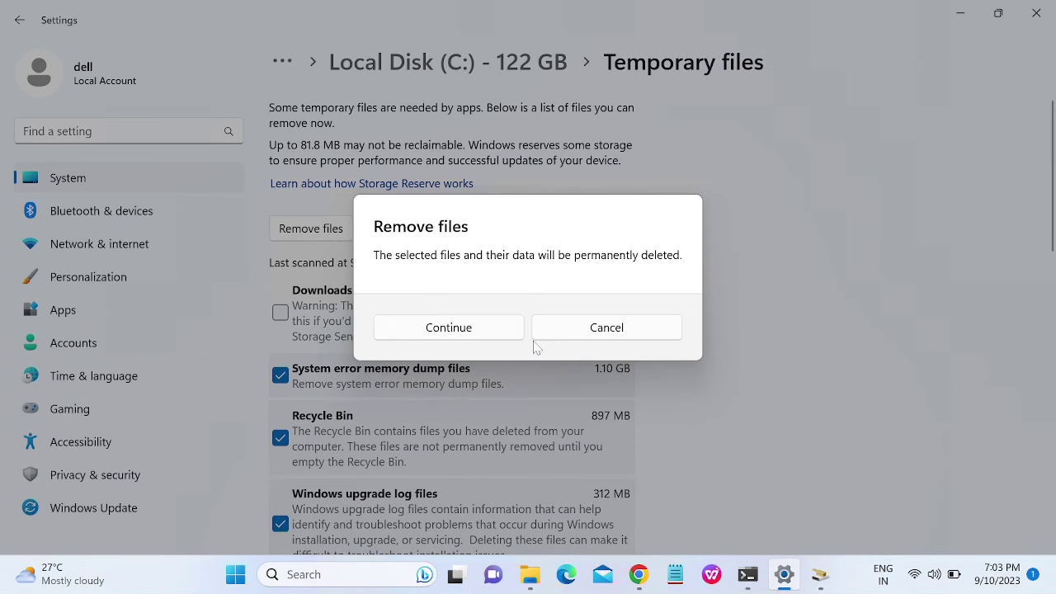
left_click(450, 328)
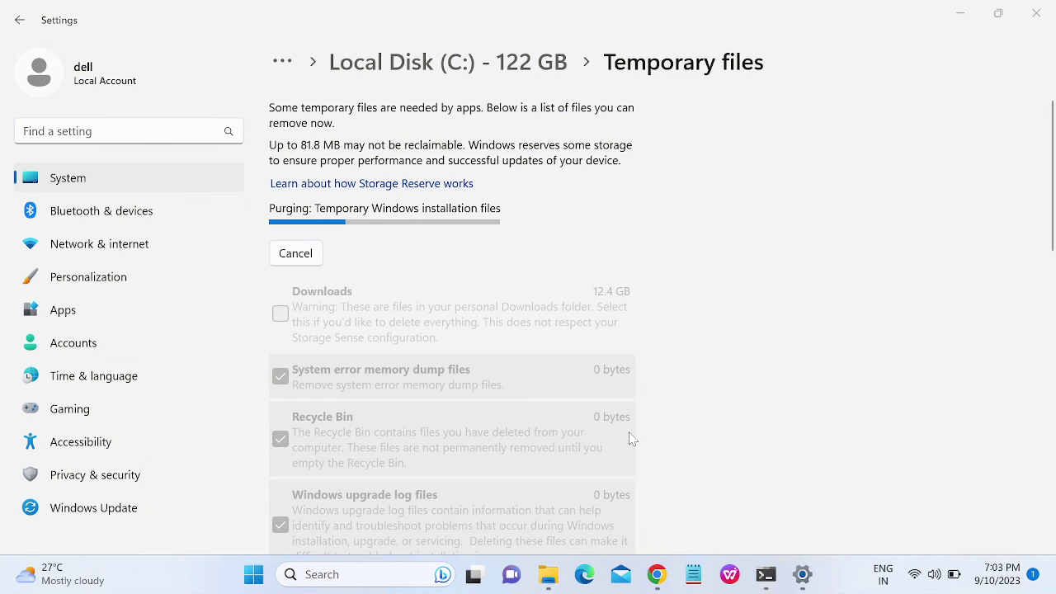
- Close the C: properties dialog, Settings and all open File Explorer windows
left_click(960, 13)
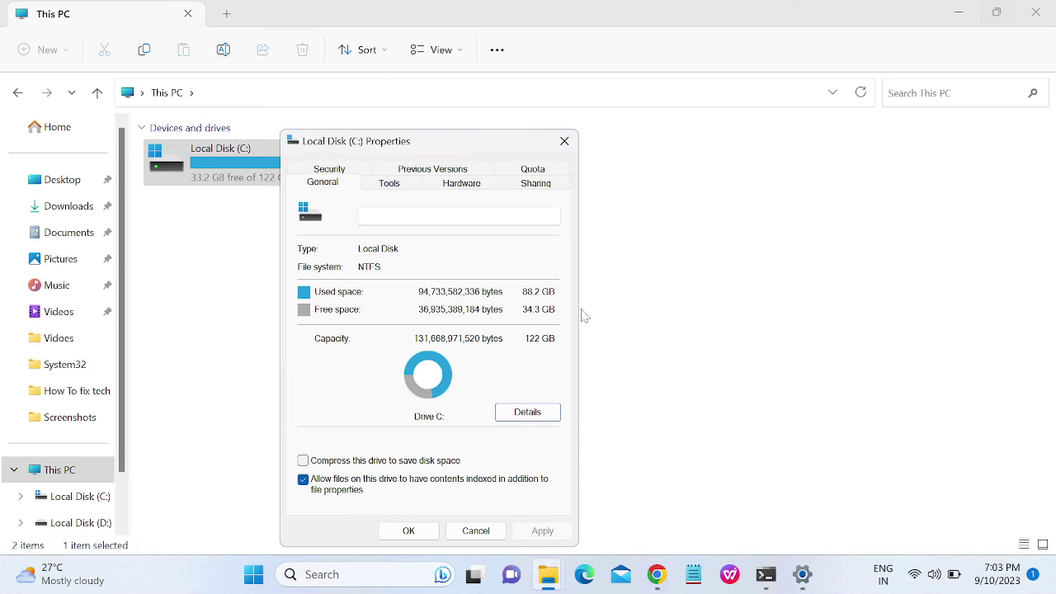
left_click(408, 531)
left_click(804, 581)
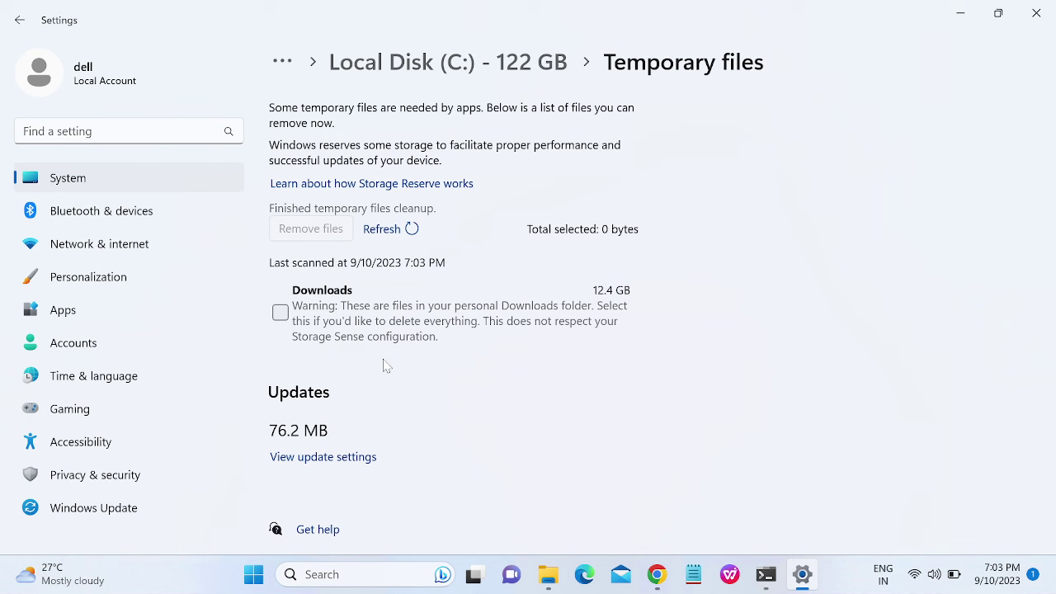
left_click(1035, 13)
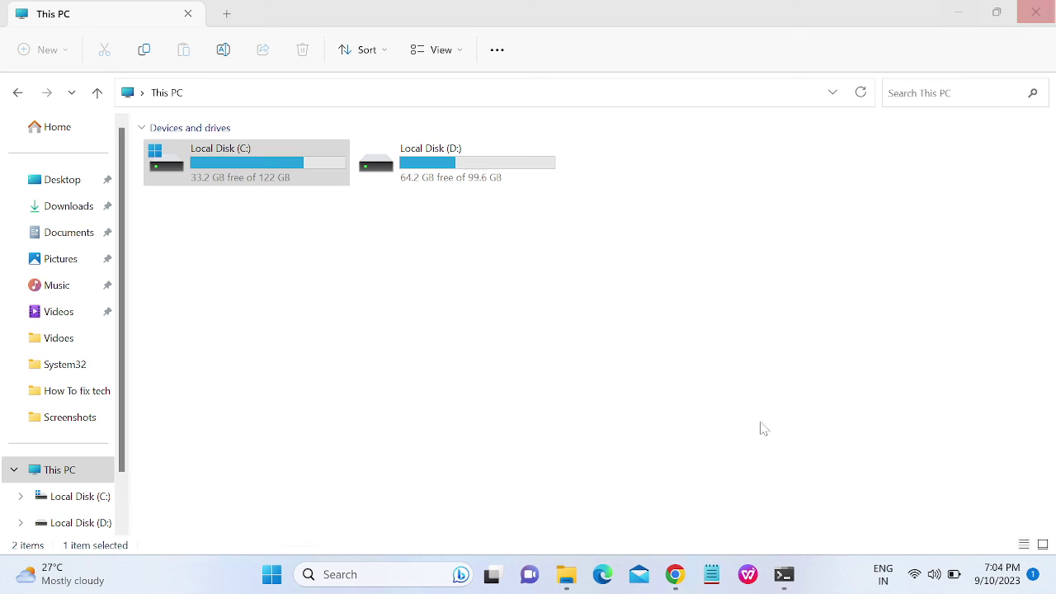
left_click(1037, 14)
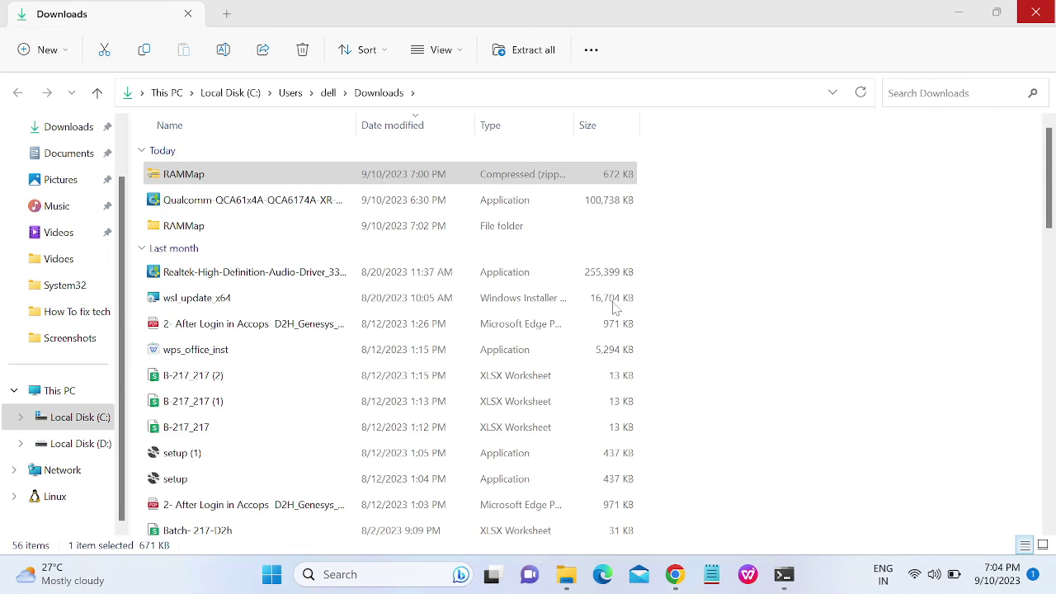
left_click(1036, 11)
left_click(1036, 12)
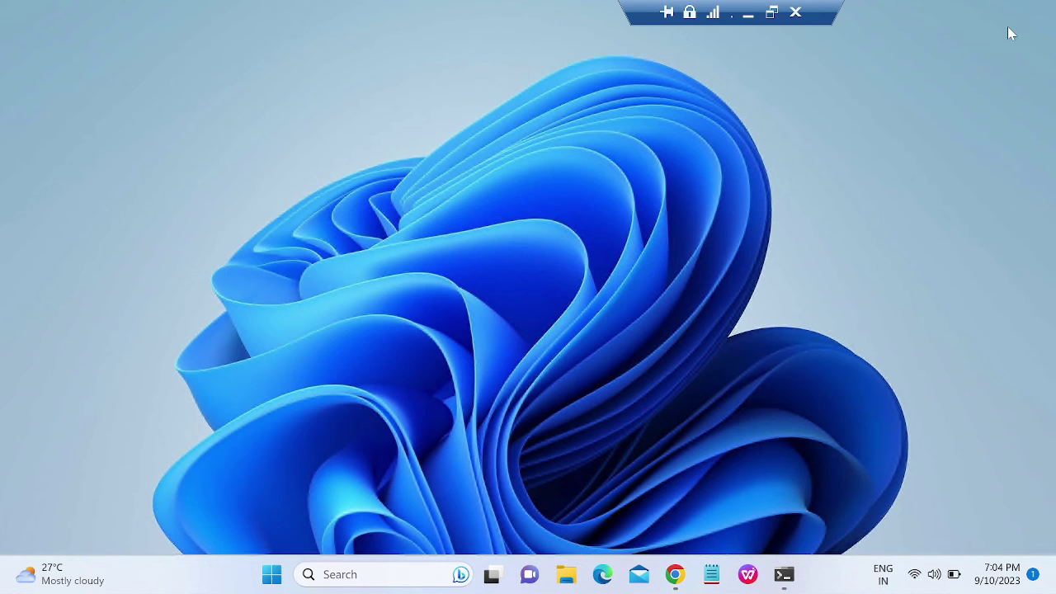
- Open the Windows temp folder with the Run command temp
key("super+r")
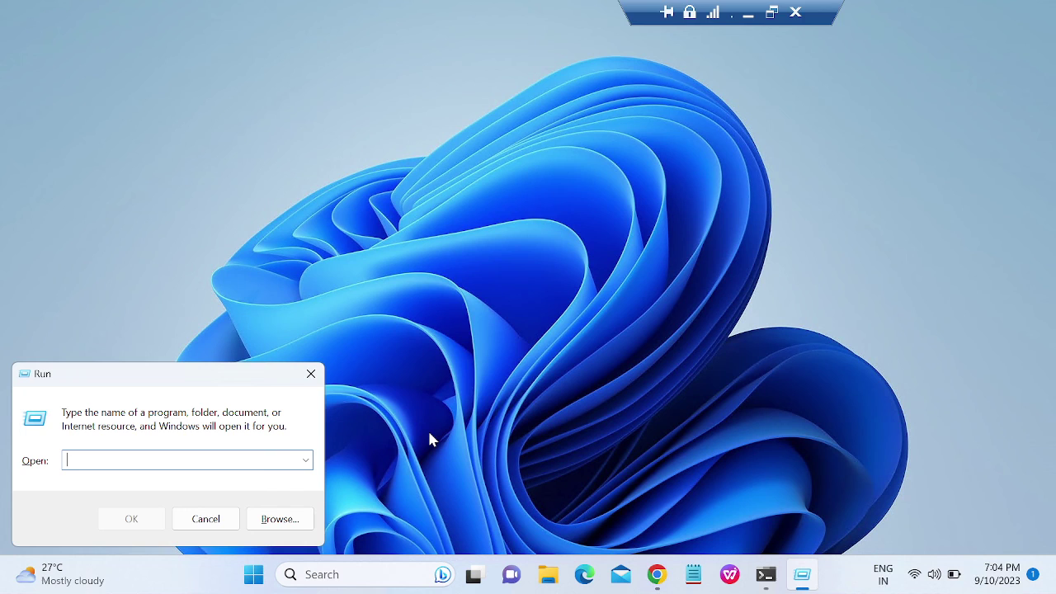
type("temp")
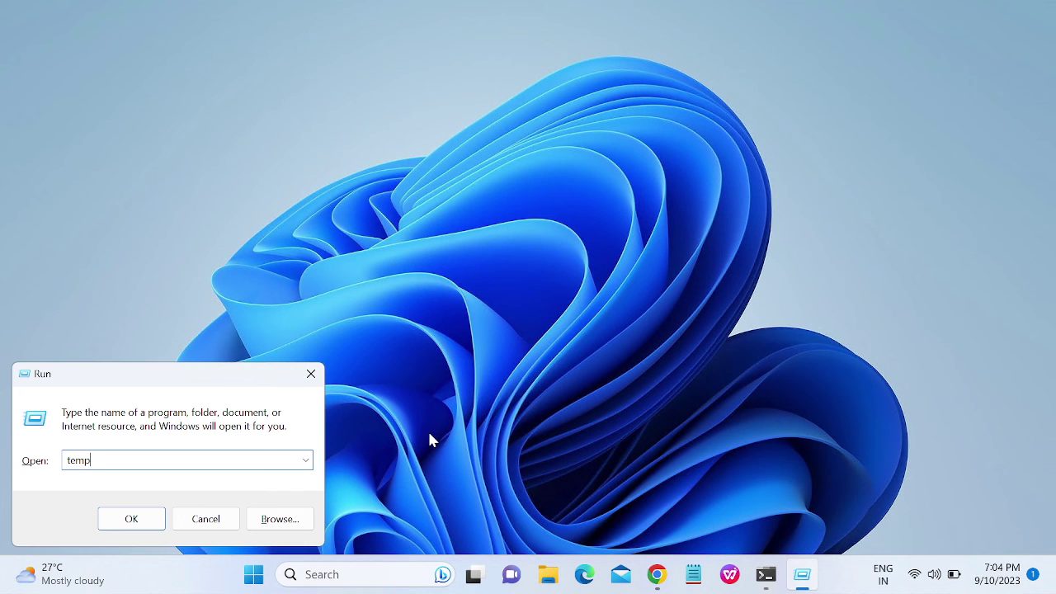
key("Return")
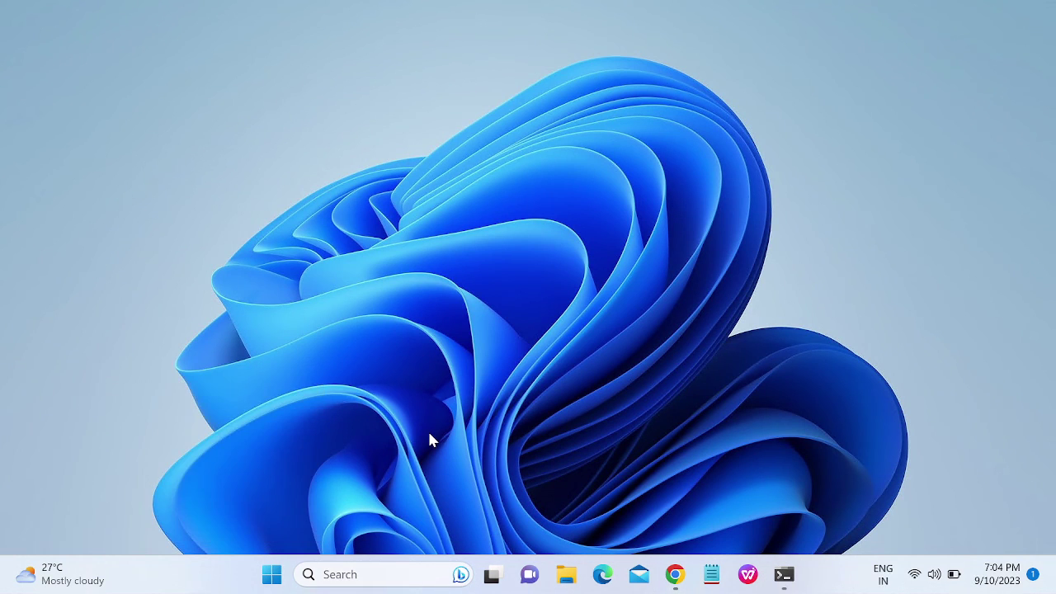